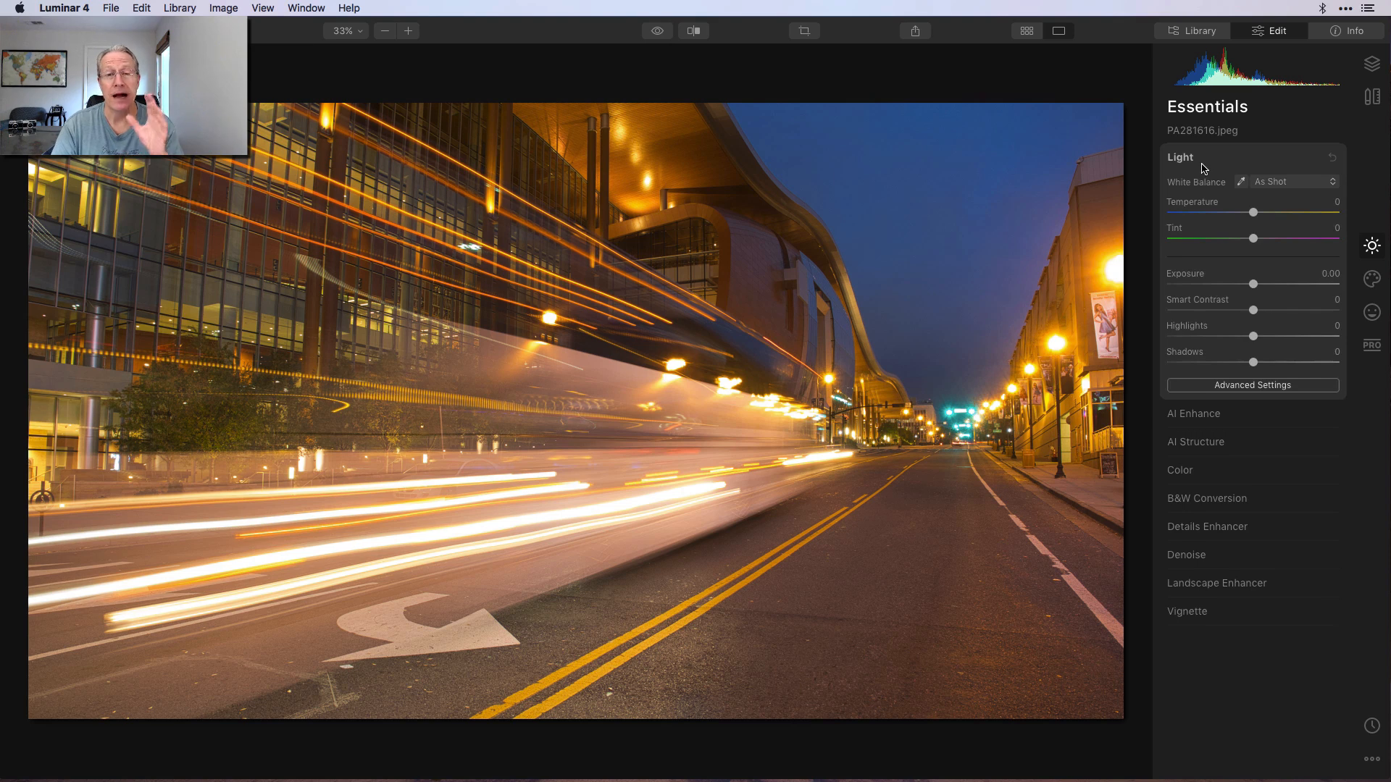
# Step: Set the photo's Light adjustments to Temperature -52, Smart Contrast 74, Highlights -33 and Shadows -24, and preview the original
pyautogui.moveTo(1253, 213); pyautogui.dragTo(1210, 218)
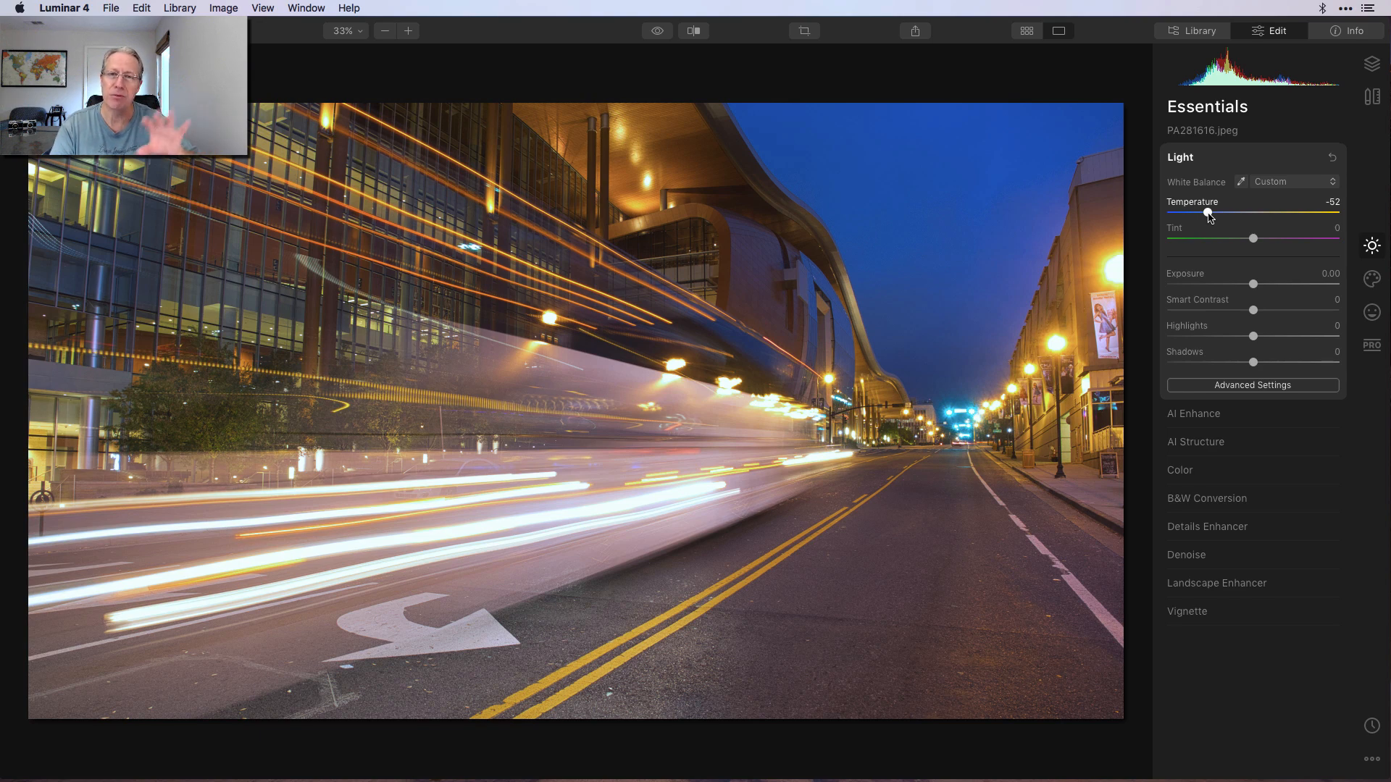
pyautogui.moveTo(1253, 310); pyautogui.dragTo(1317, 311)
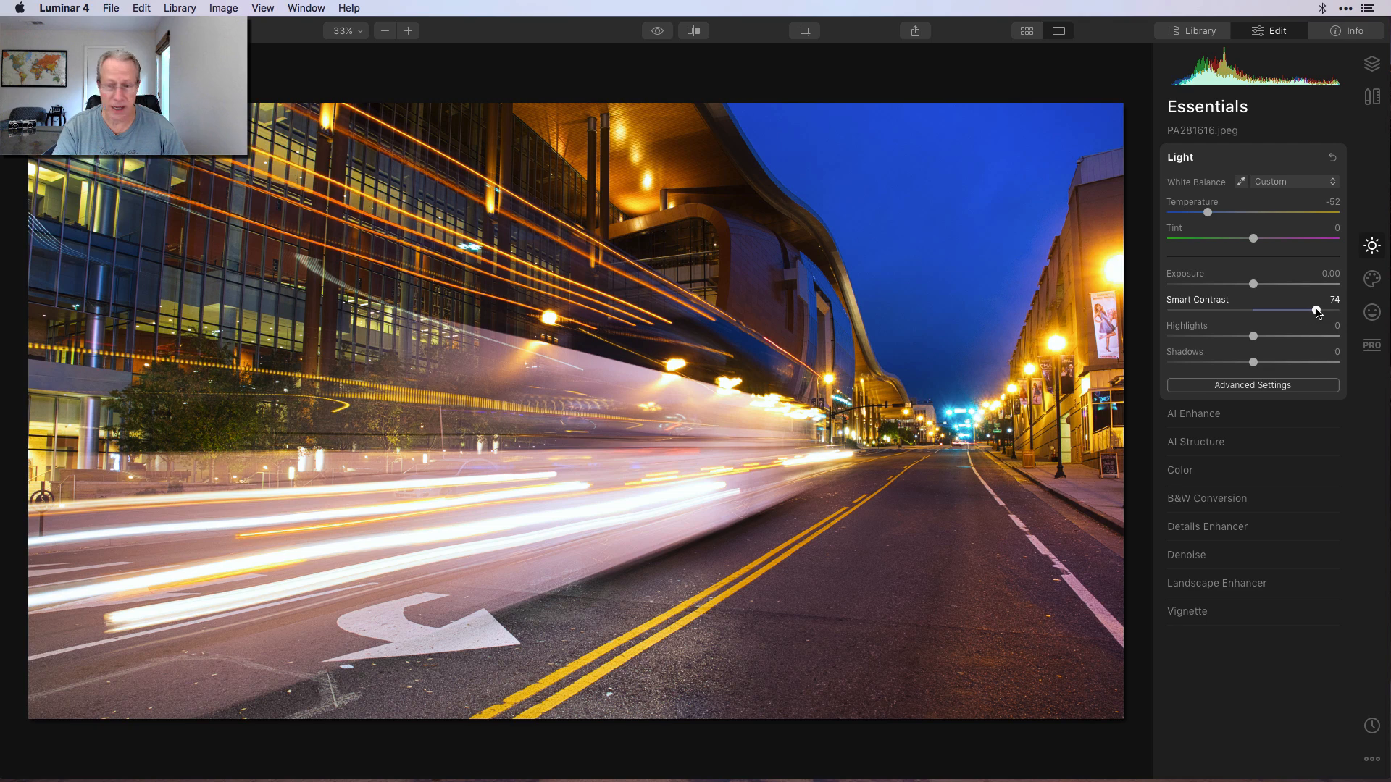
pyautogui.moveTo(1253, 336); pyautogui.dragTo(1232, 363)
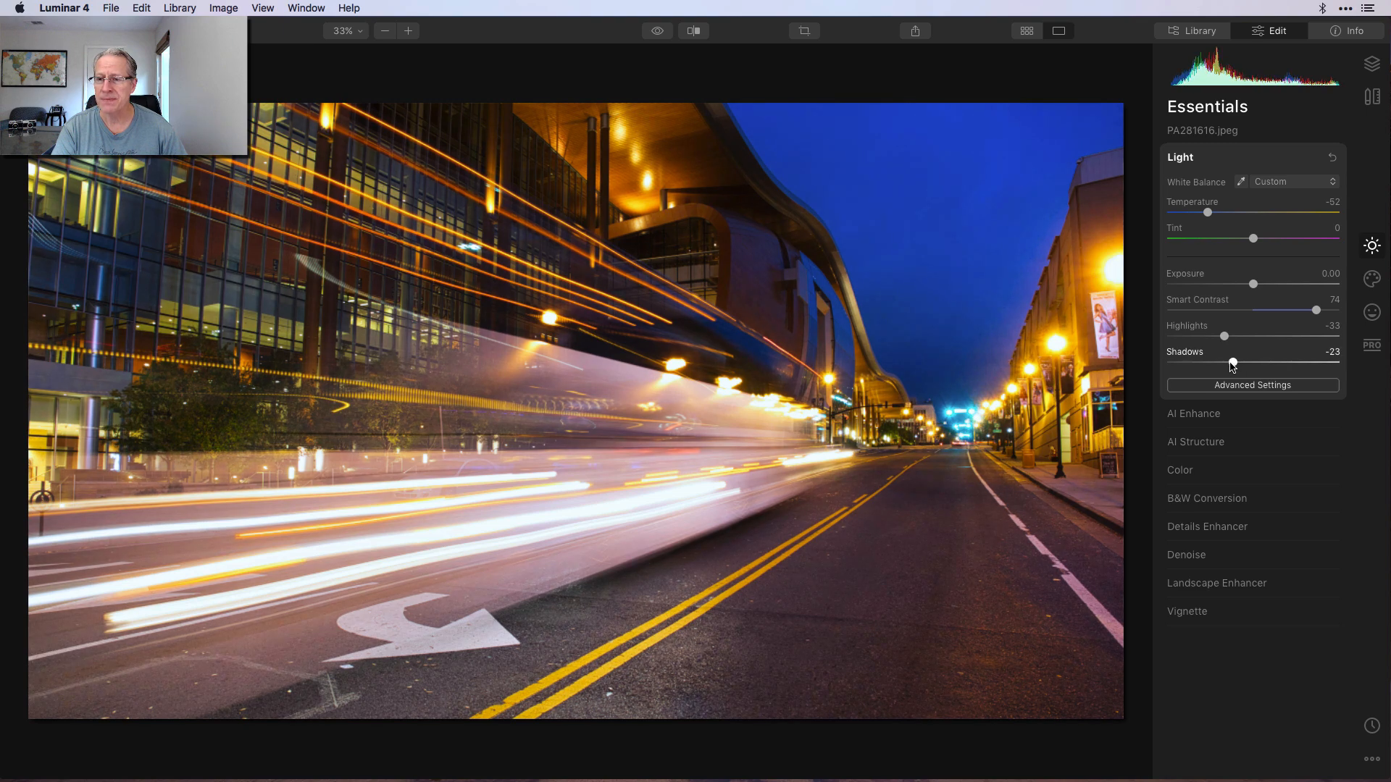
pyautogui.click(659, 31)
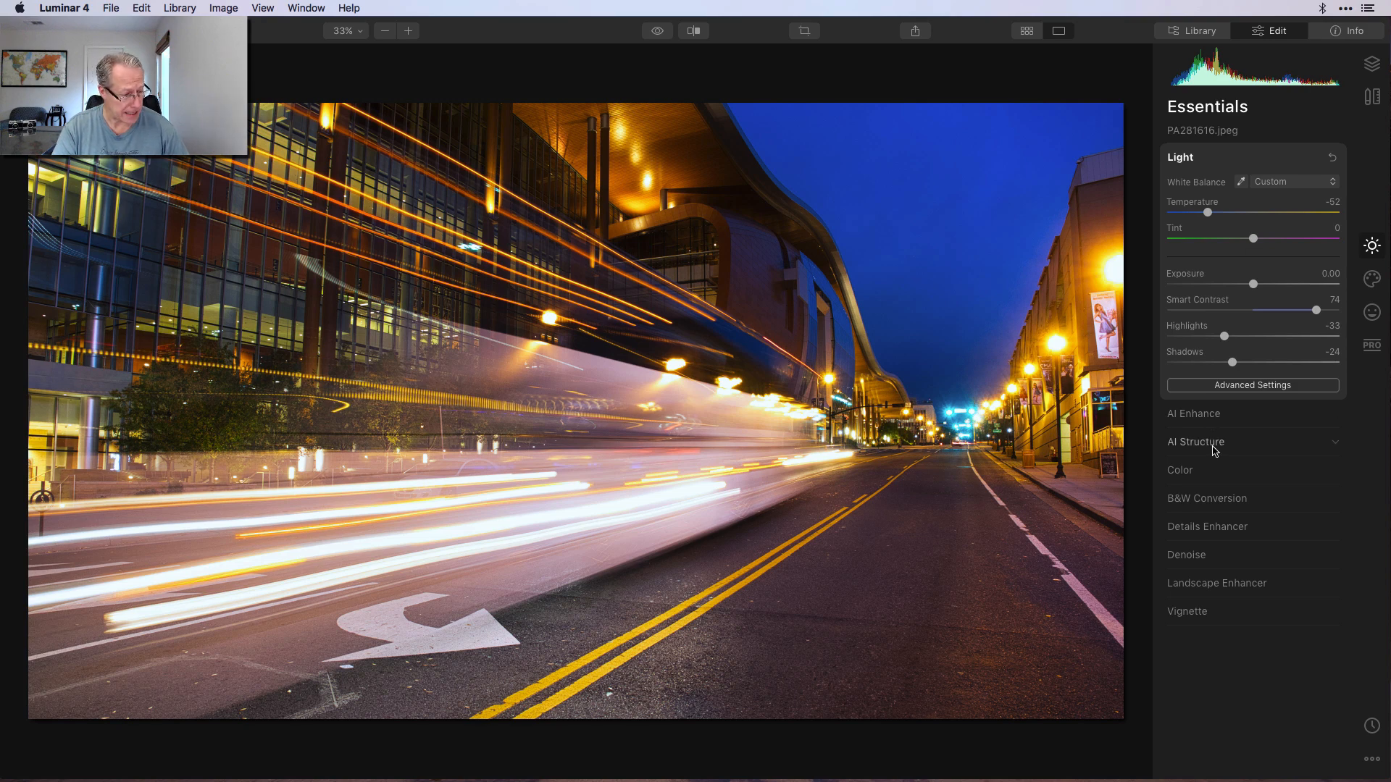
# Step: Reduce the photo's orange saturation to -29 and yellow saturation to -30 in the advanced Color adjustments
pyautogui.click(1205, 471)
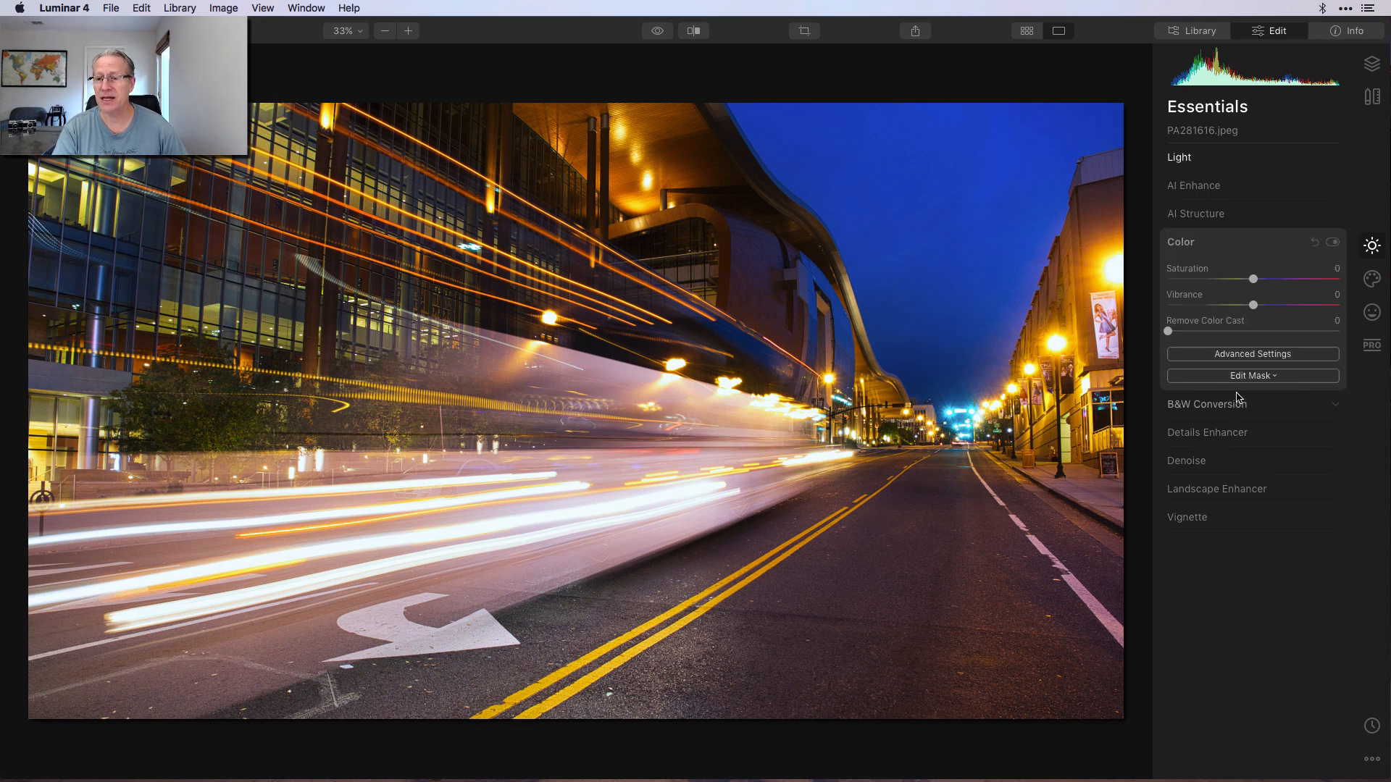
pyautogui.click(1241, 355)
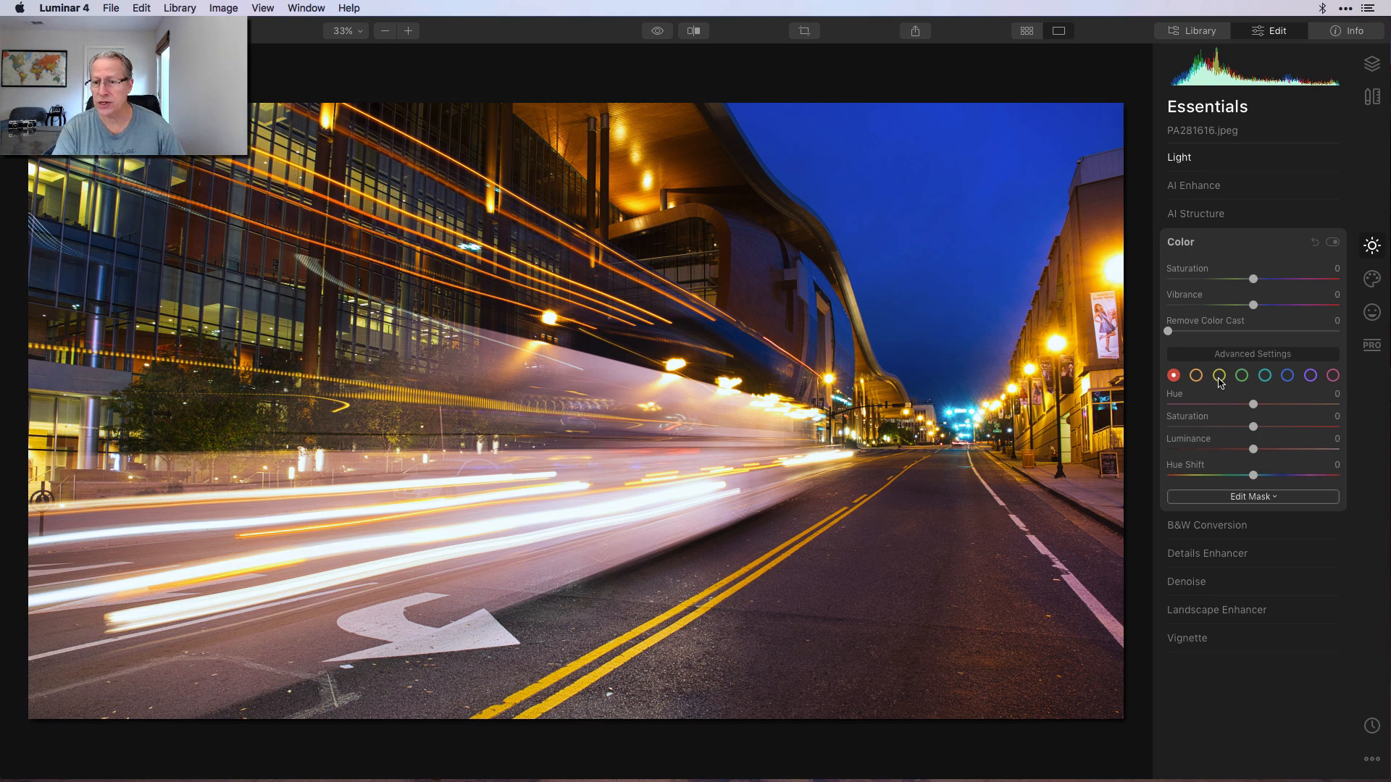
pyautogui.click(1196, 375)
pyautogui.moveTo(1252, 428); pyautogui.dragTo(1228, 431)
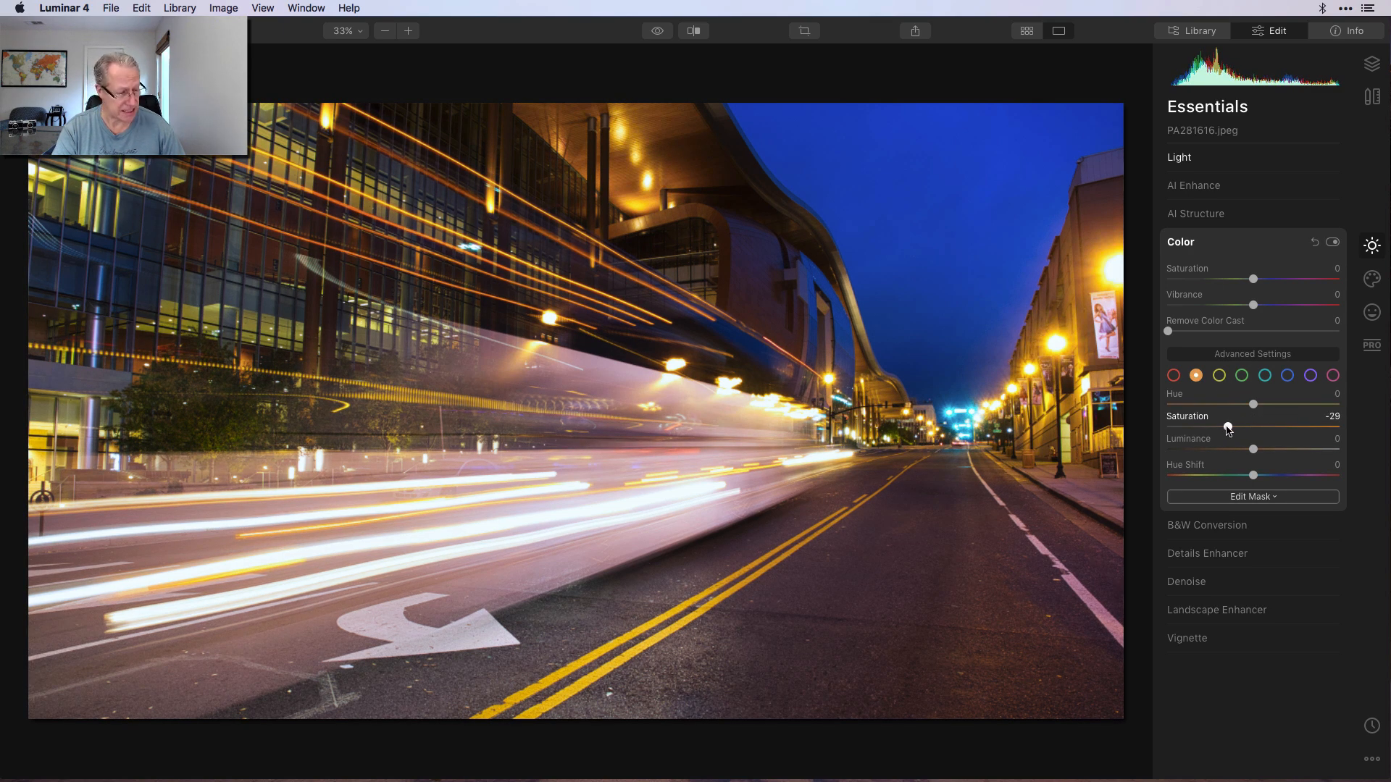
pyautogui.click(1219, 376)
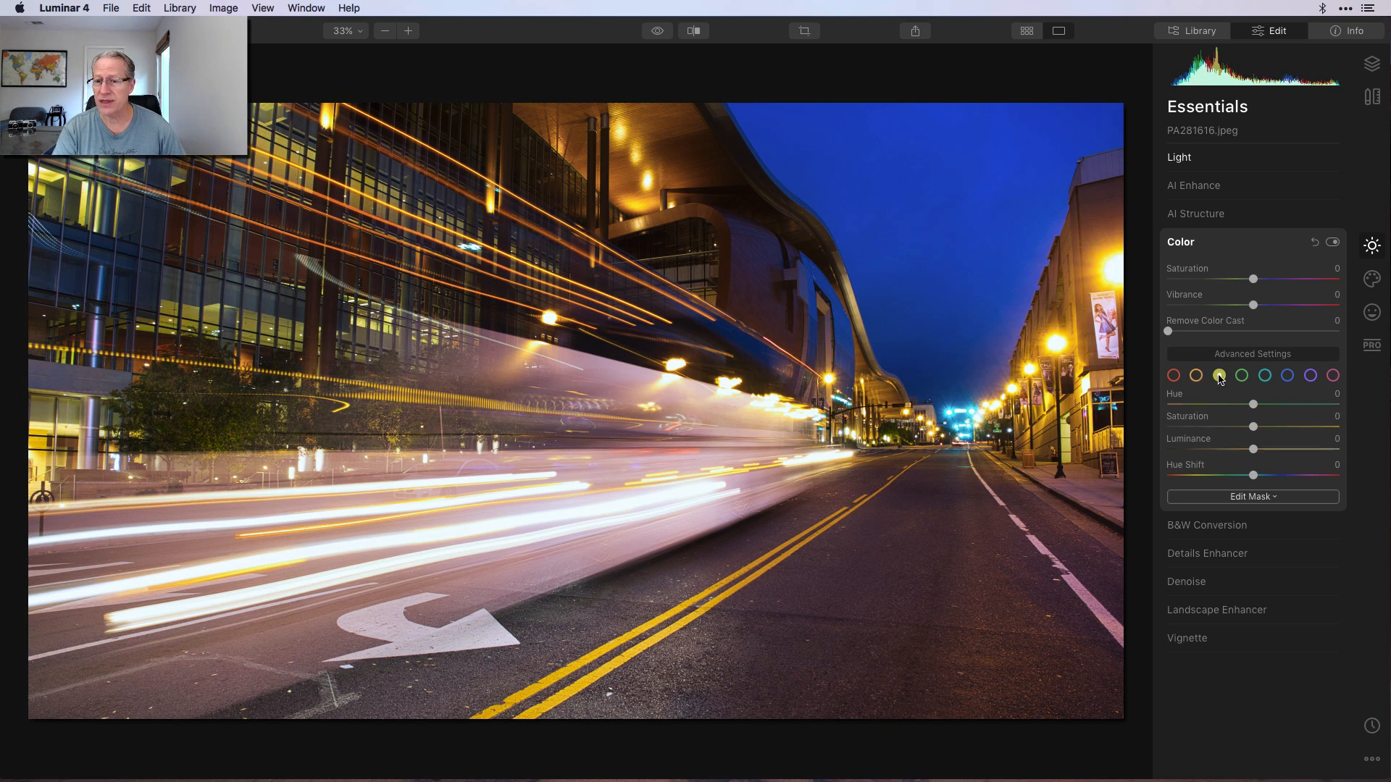
pyautogui.moveTo(1252, 427); pyautogui.dragTo(1227, 428)
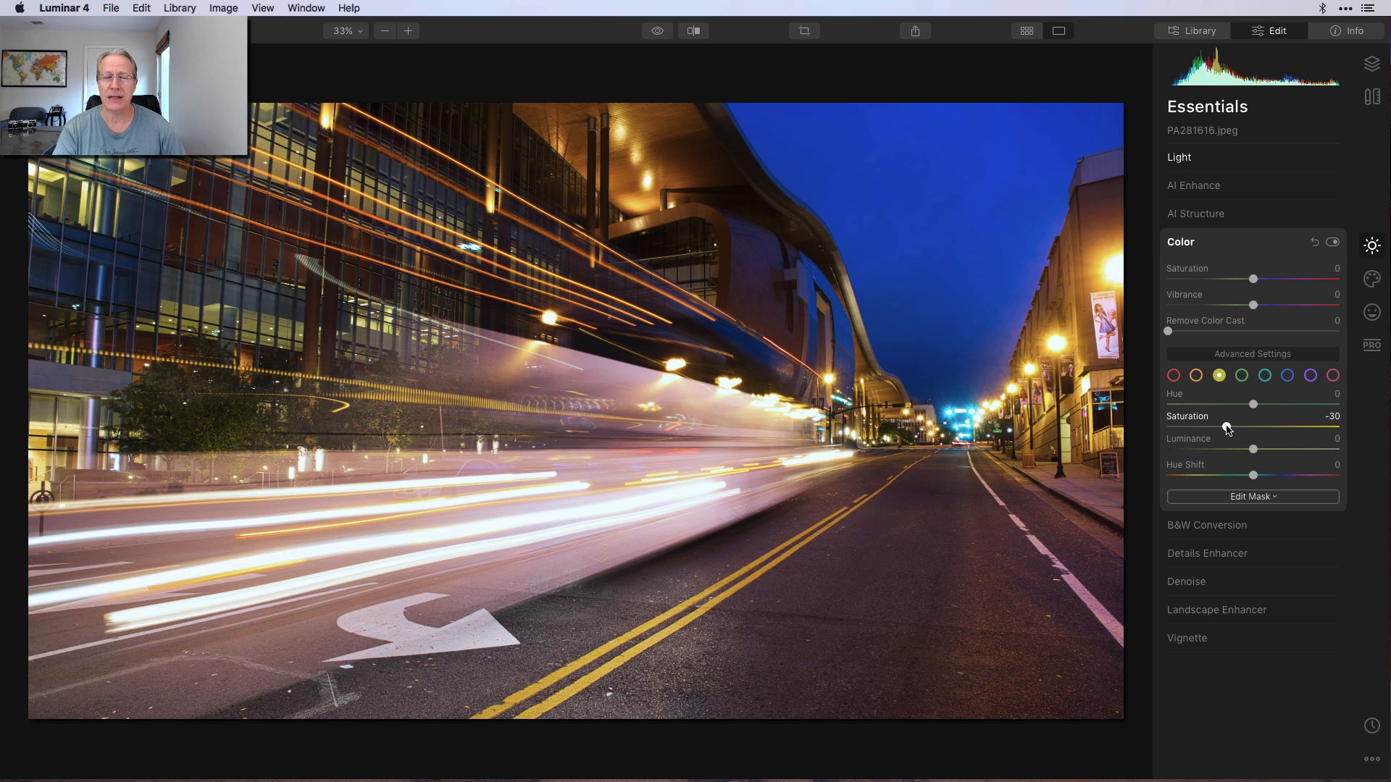
# Step: Set the blue channel's Saturation to -30 and Luminance to -39, and compare the photo with and without the Color adjustment
pyautogui.click(1287, 376)
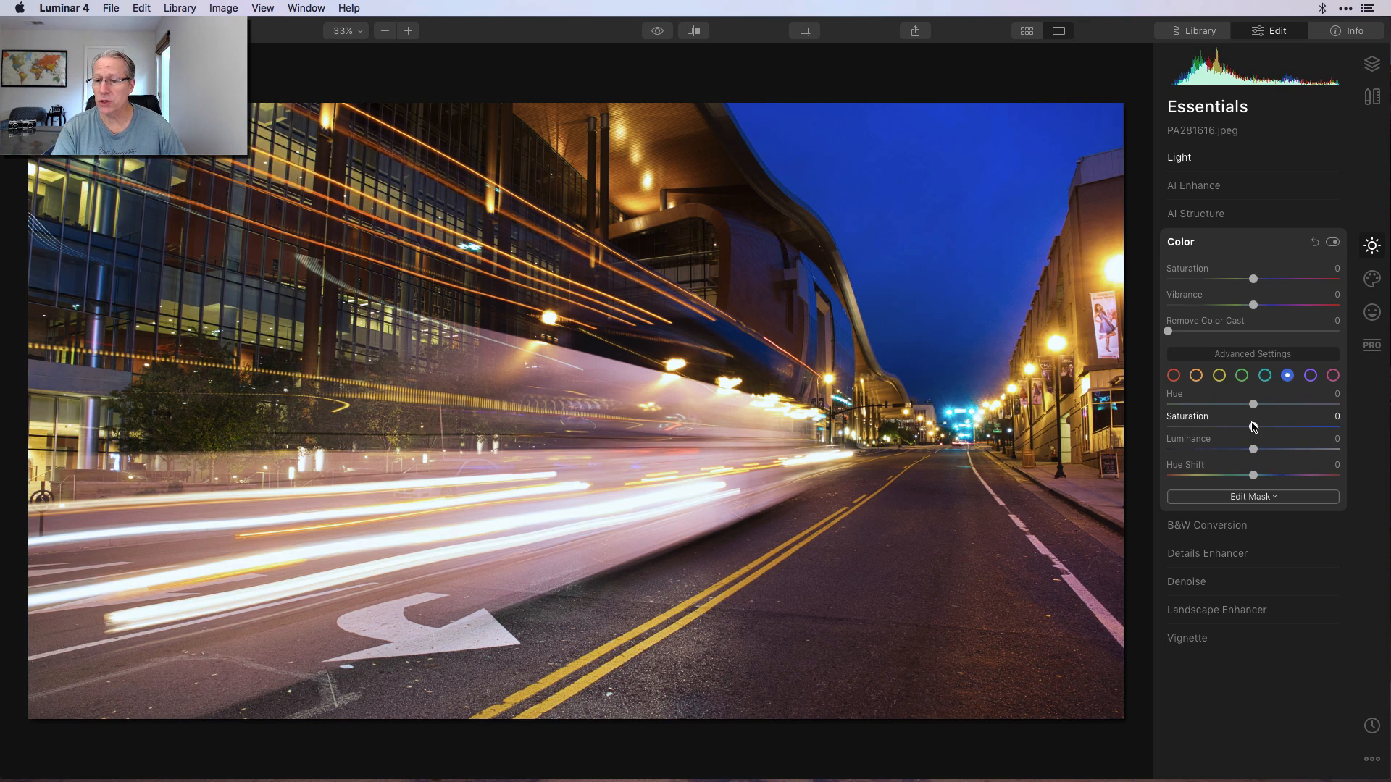
pyautogui.moveTo(1246, 427); pyautogui.dragTo(1219, 450)
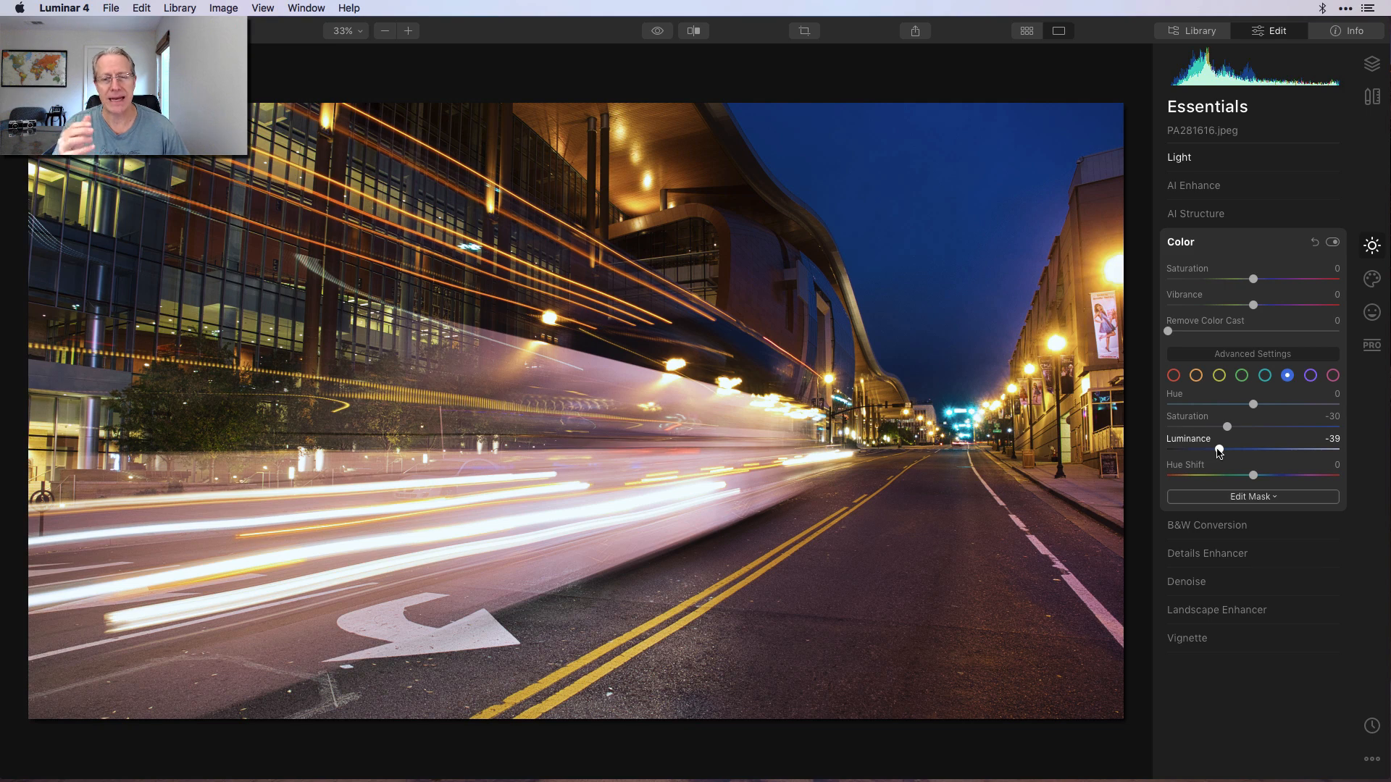
pyautogui.click(1332, 243)
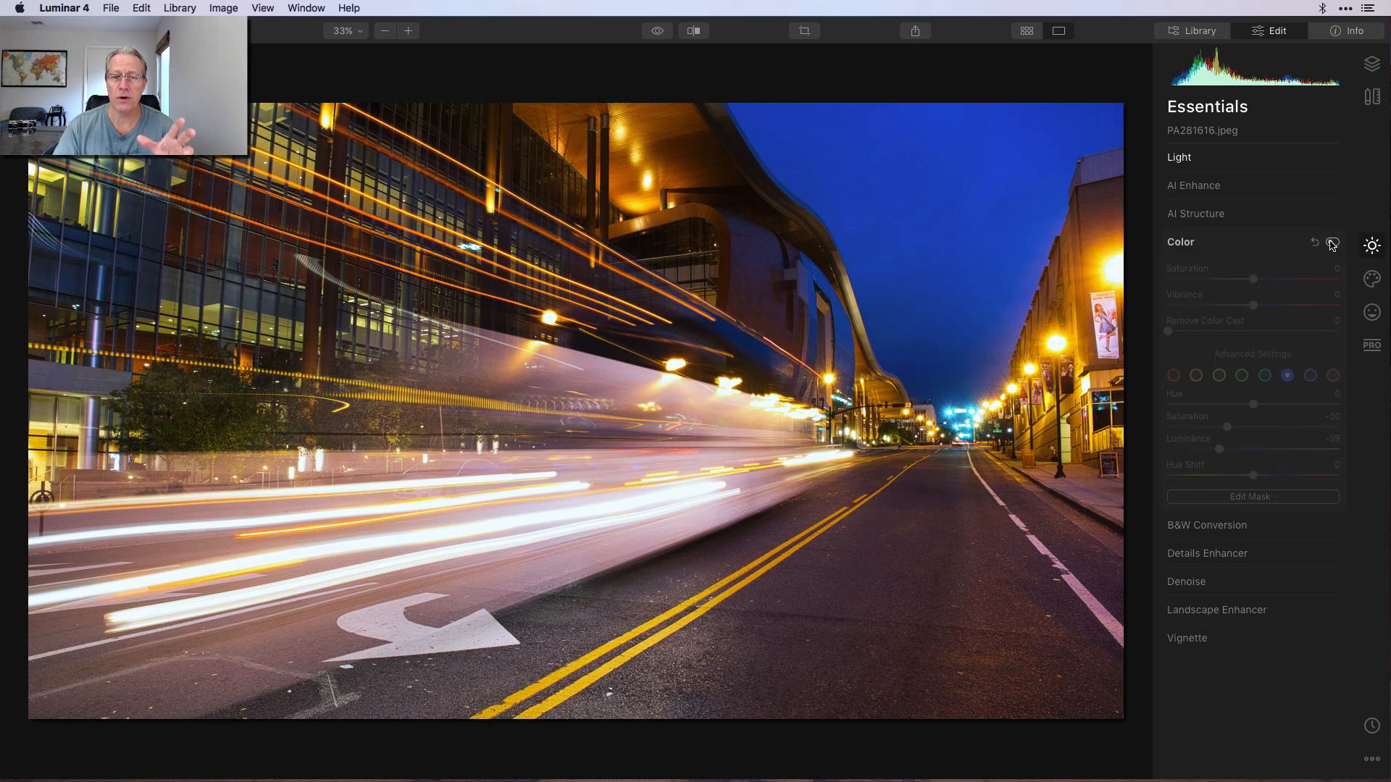
pyautogui.click(1332, 244)
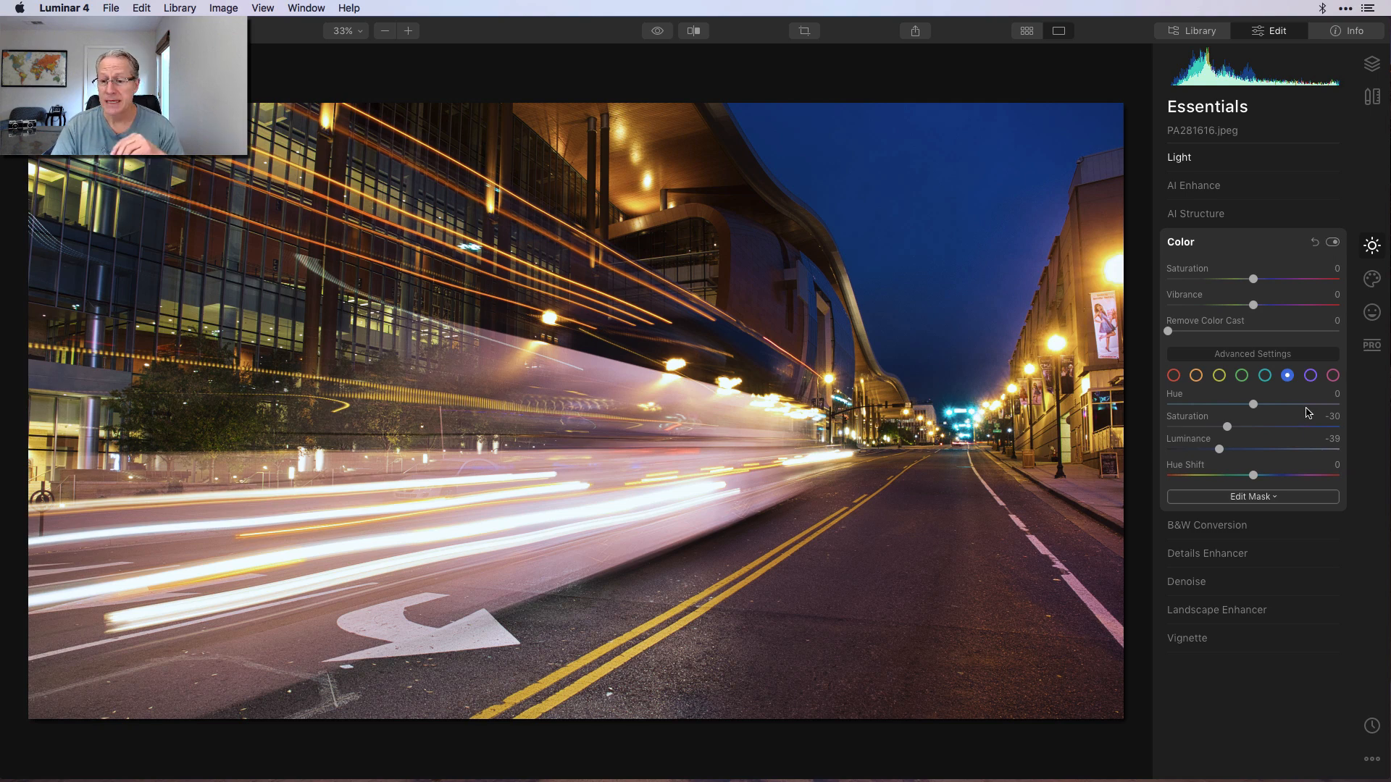
# Step: Set Medium Details to 18 and Sharpen to 19 in Details Enhancer, and compare the photo before and after
pyautogui.click(1239, 563)
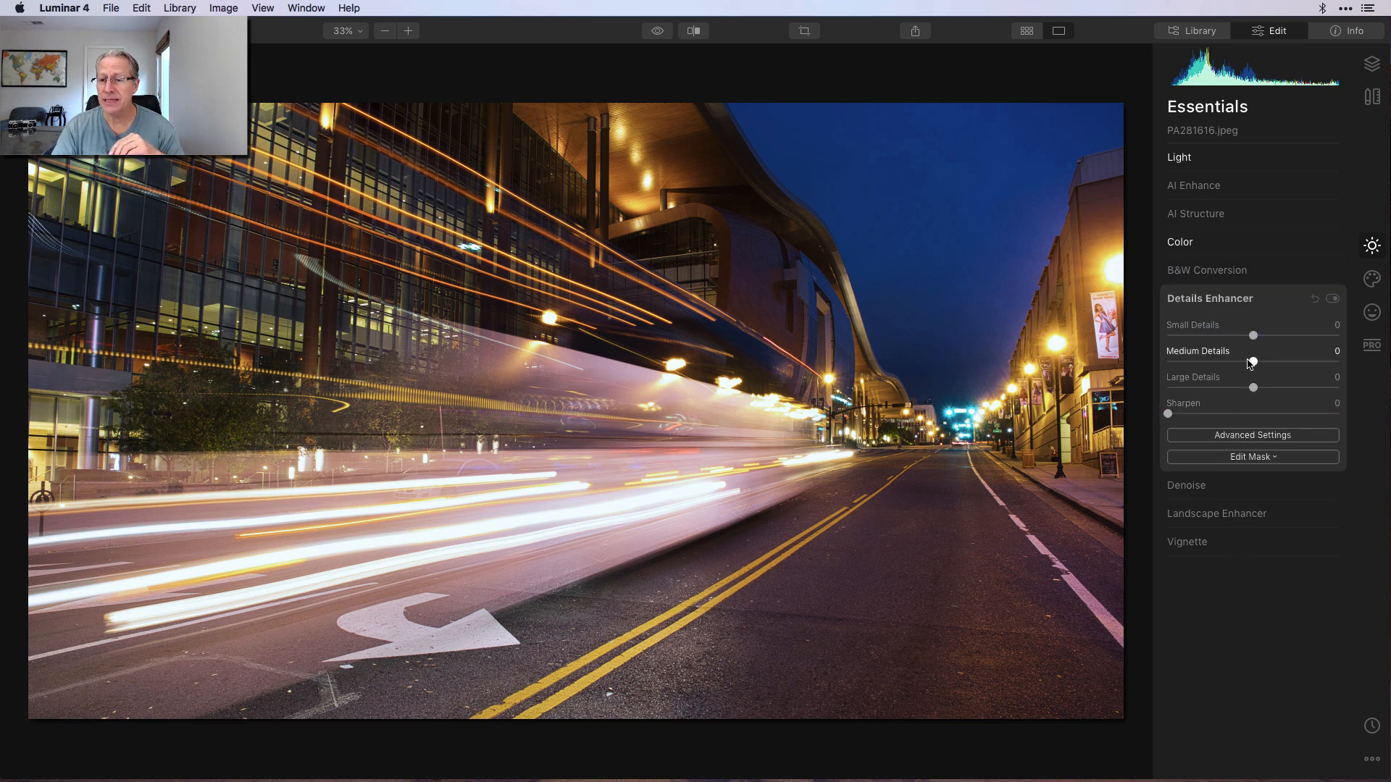
pyautogui.moveTo(1253, 361); pyautogui.dragTo(1267, 363)
pyautogui.moveTo(1168, 414); pyautogui.dragTo(1205, 413)
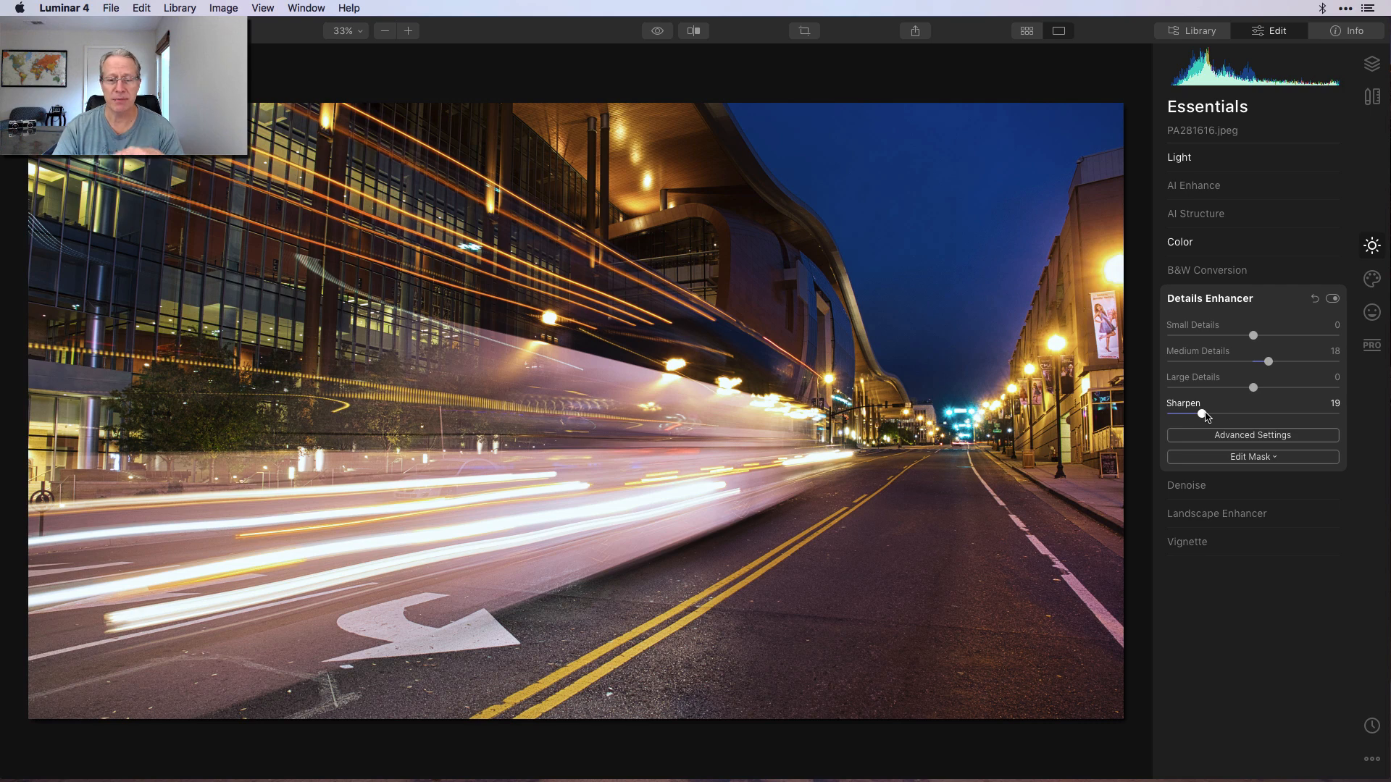
pyautogui.click(657, 32)
pyautogui.click(694, 31)
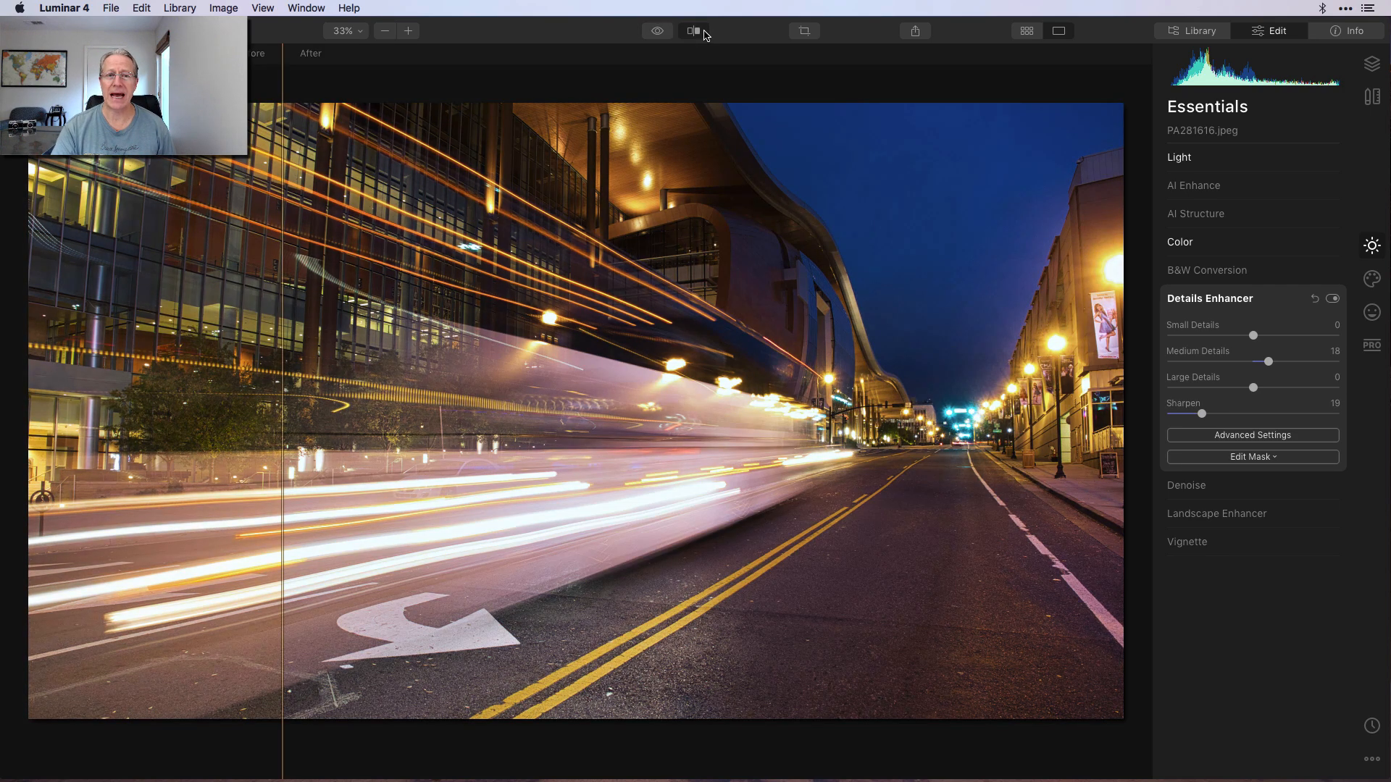
pyautogui.moveTo(282, 217); pyautogui.dragTo(371, 192)
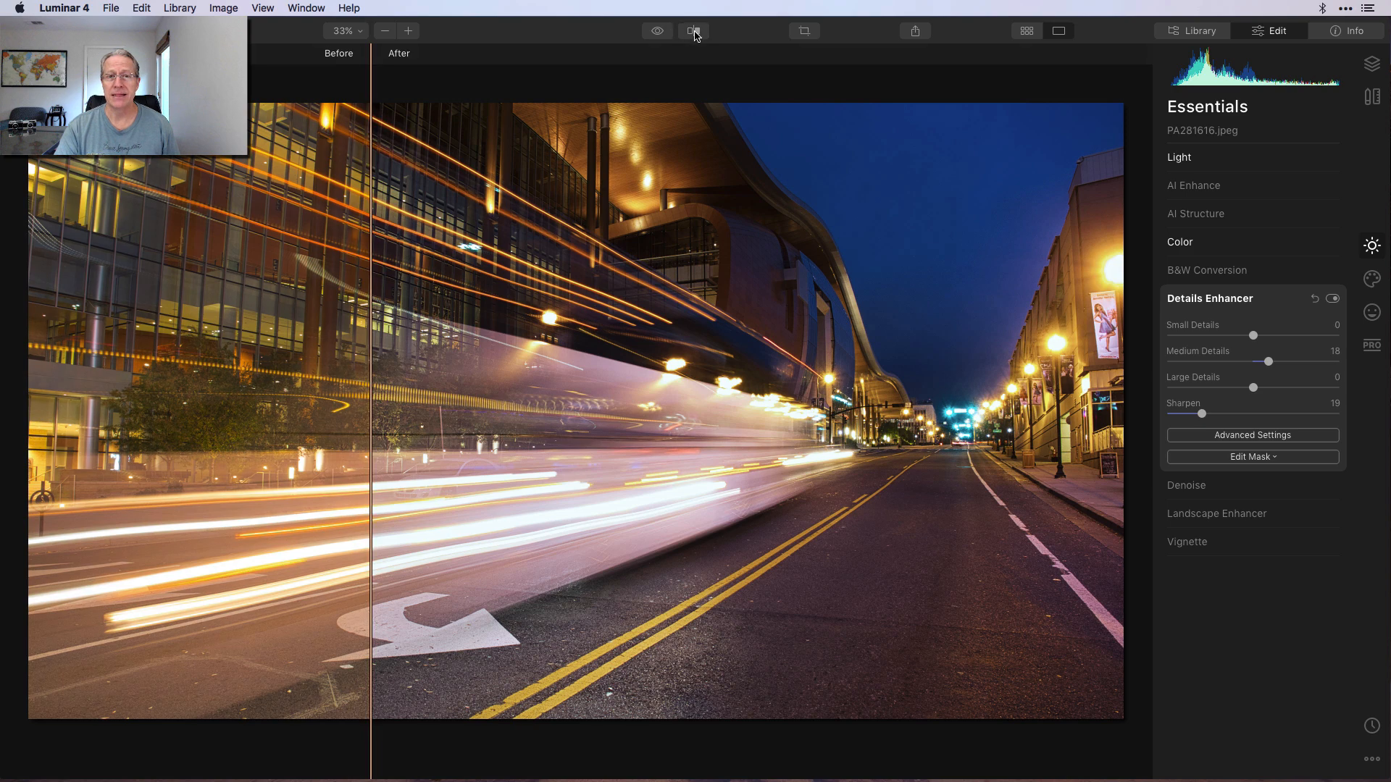
pyautogui.click(693, 30)
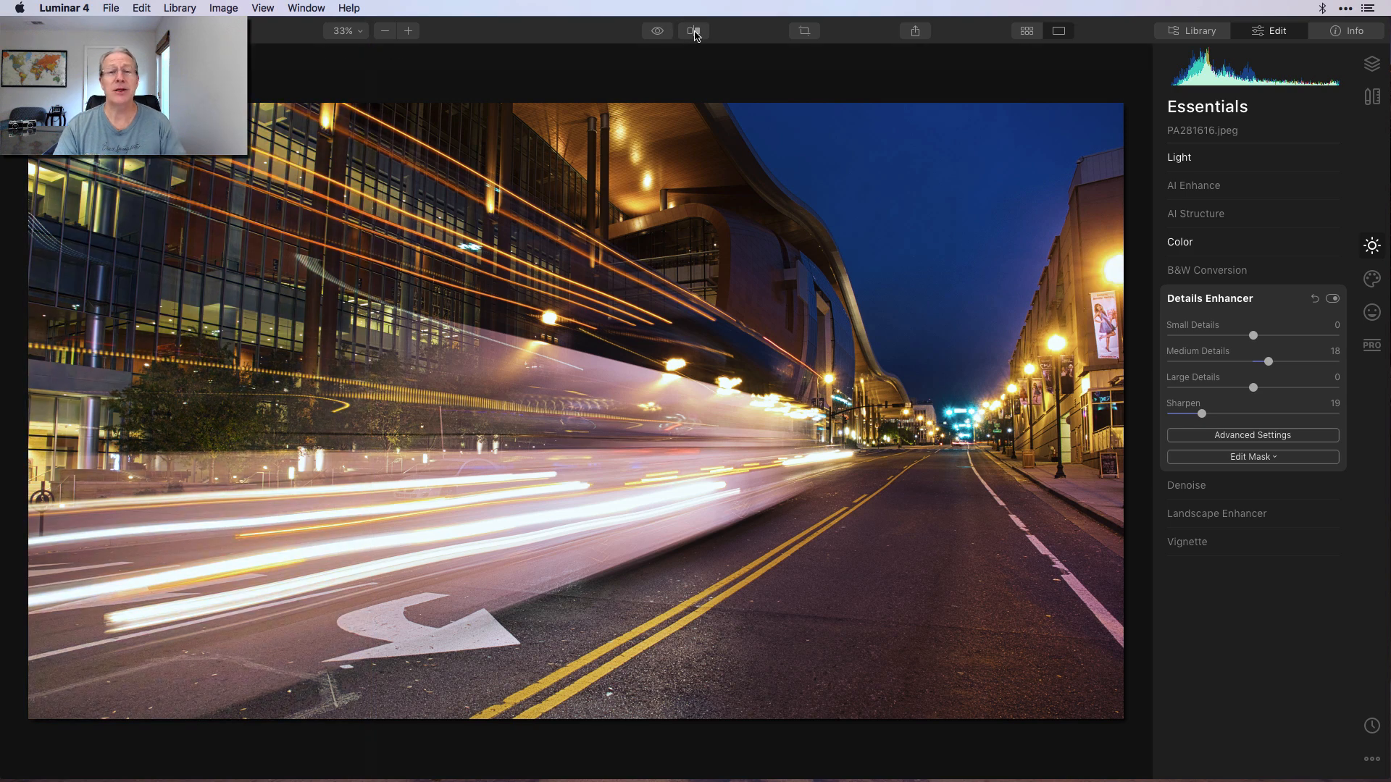
# Step: Add a new adjustment layer above the photo
pyautogui.click(1371, 64)
pyautogui.click(1332, 108)
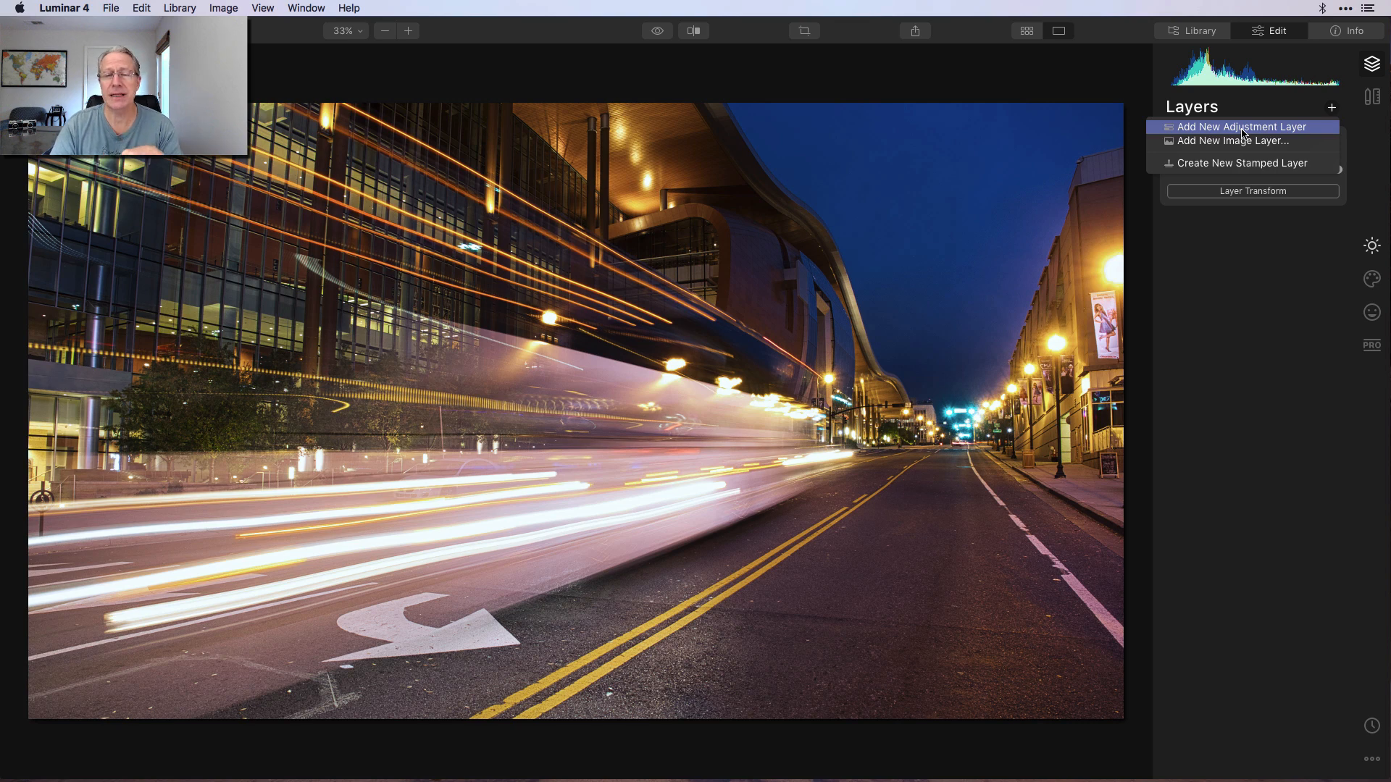
pyautogui.click(1242, 129)
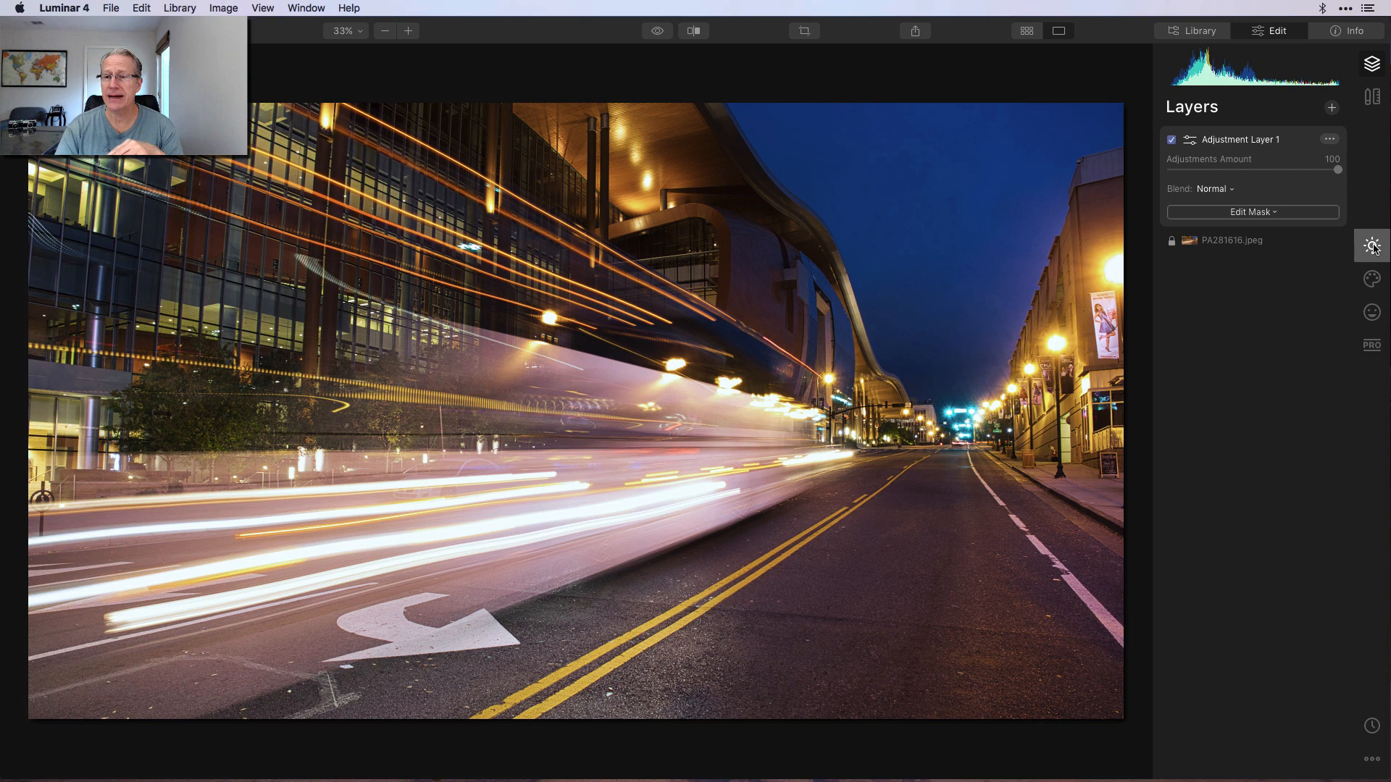
# Step: Paint a Color mask on the adjustment layer over the bus light trails and the glass building, using a size 196 brush
pyautogui.click(1372, 246)
pyautogui.click(1249, 299)
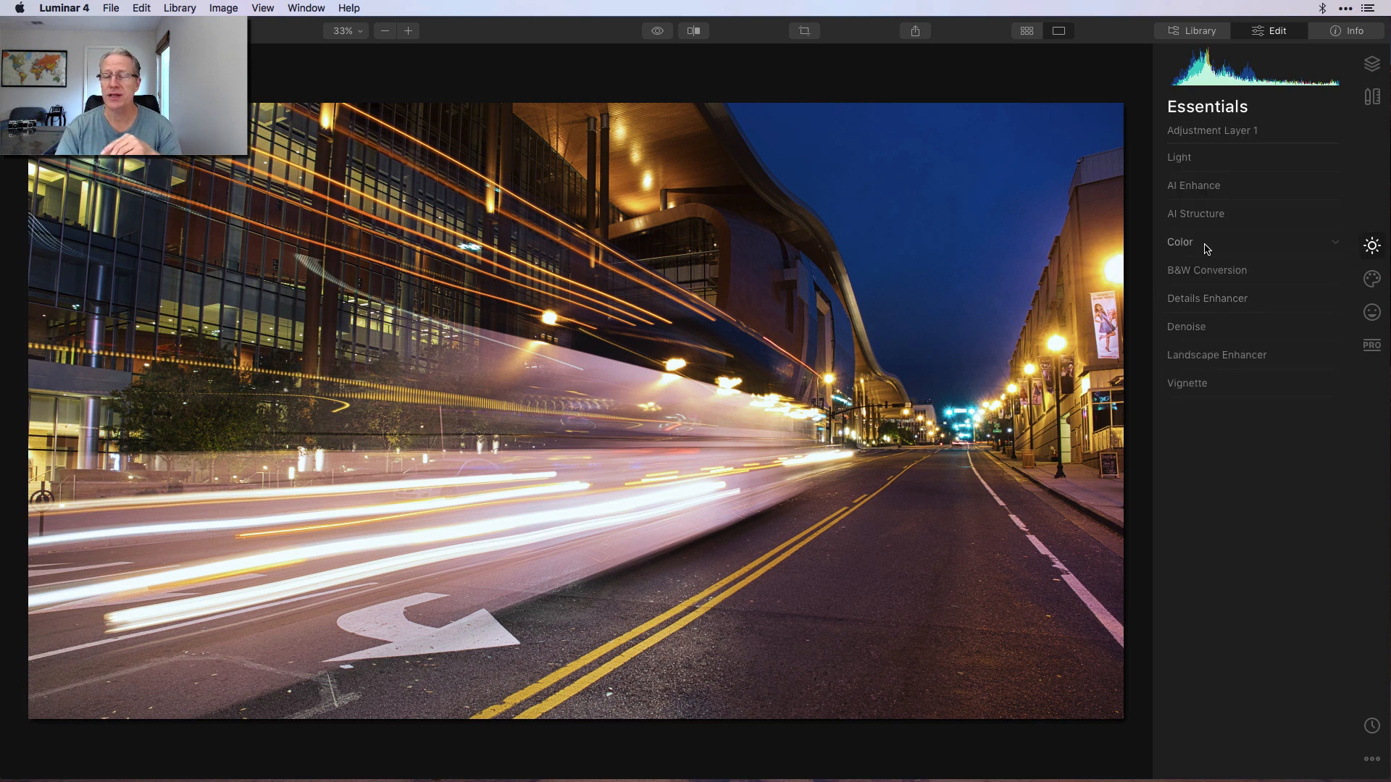
pyautogui.click(1206, 245)
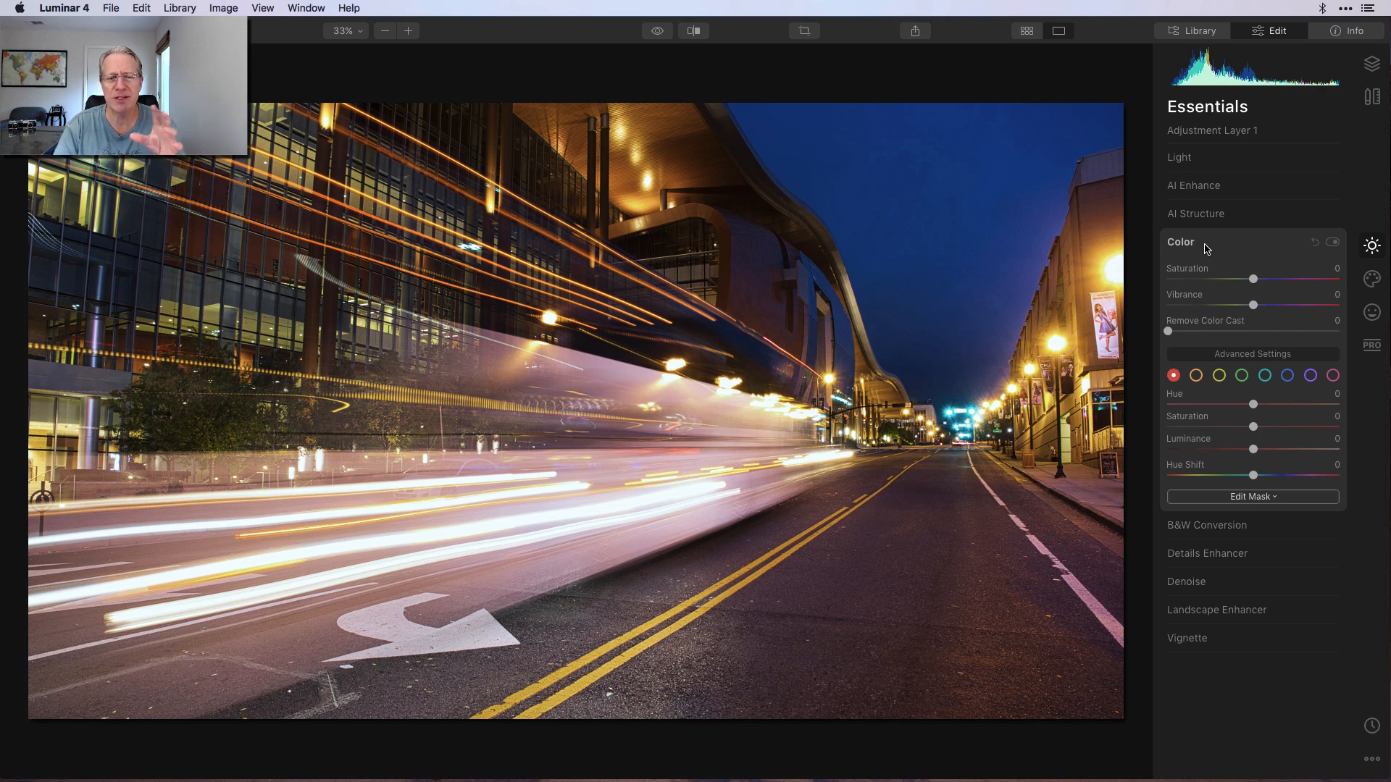
pyautogui.click(1232, 498)
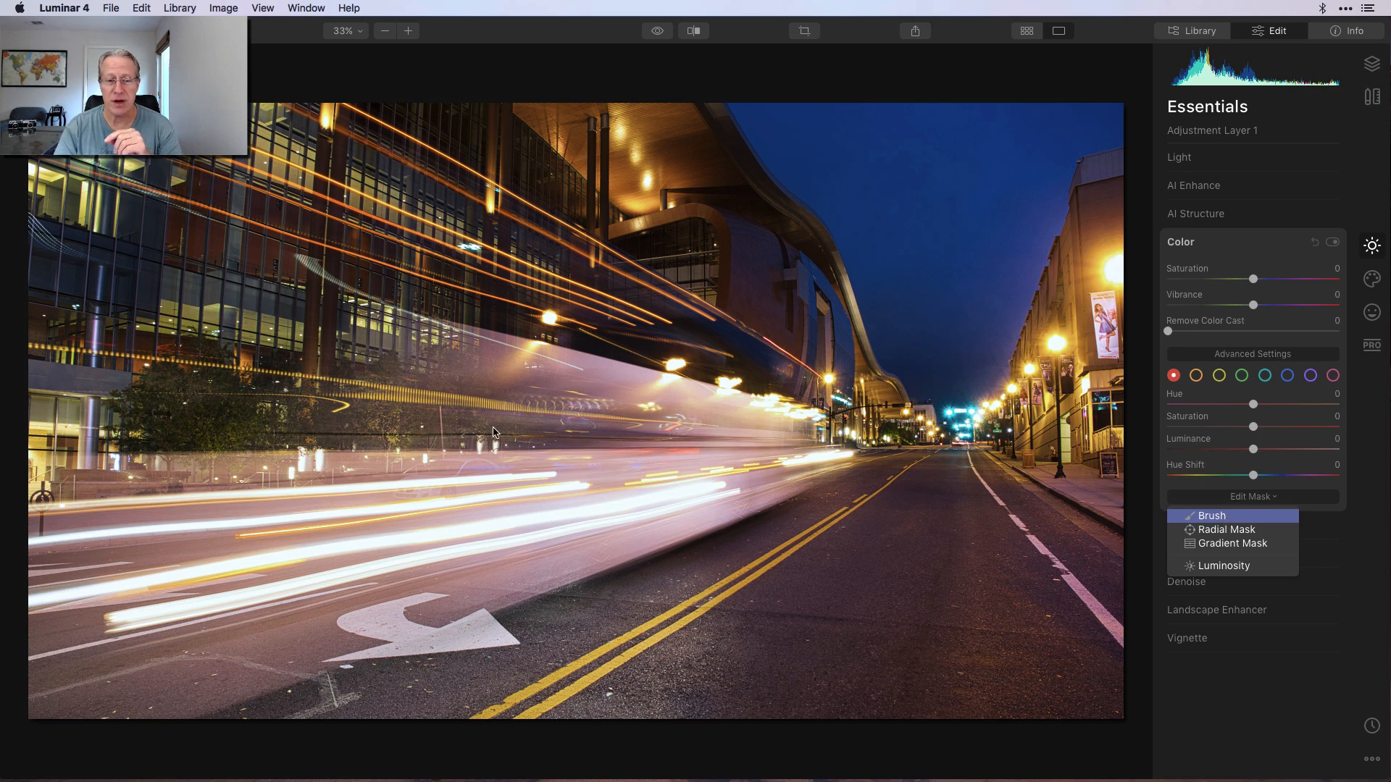
pyautogui.click(1223, 517)
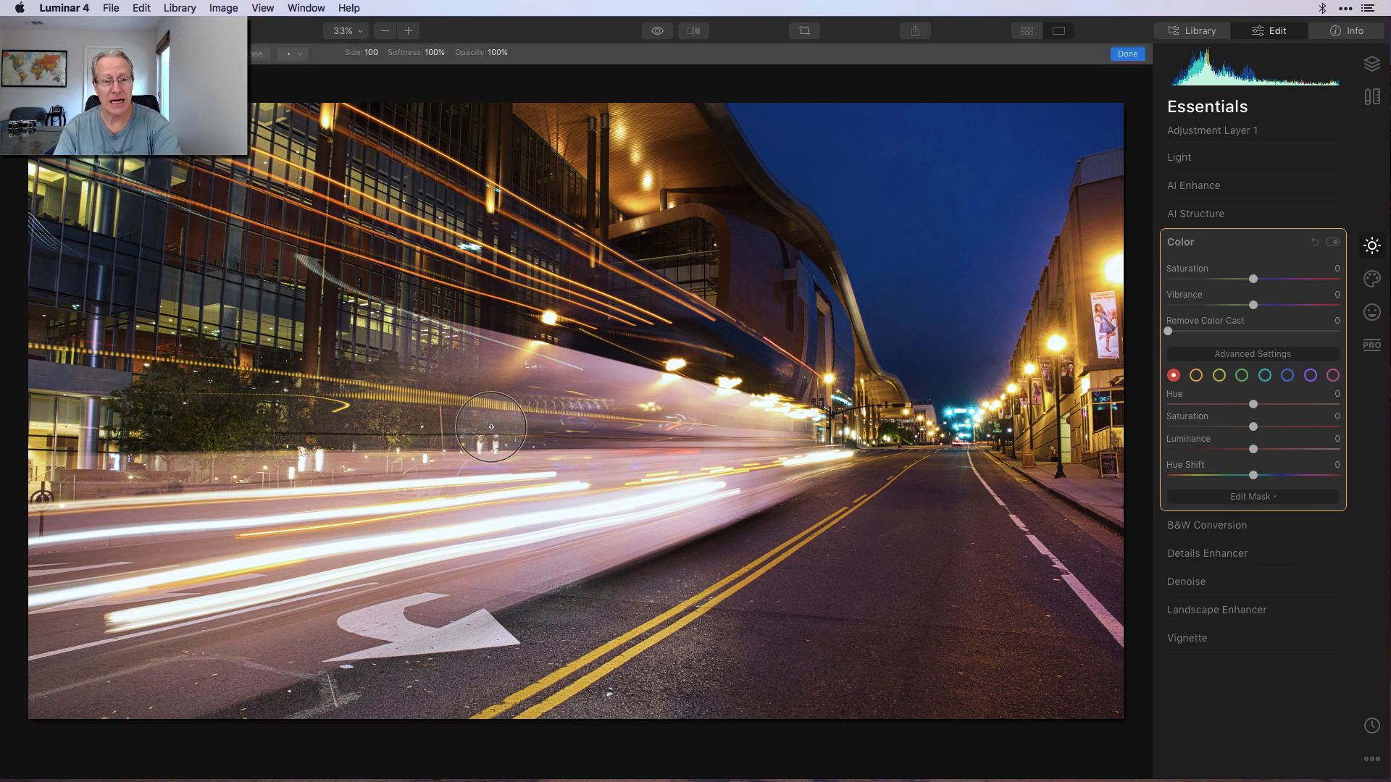
pyautogui.press(']')
pyautogui.press(']')
pyautogui.press(']')
pyautogui.press(']')
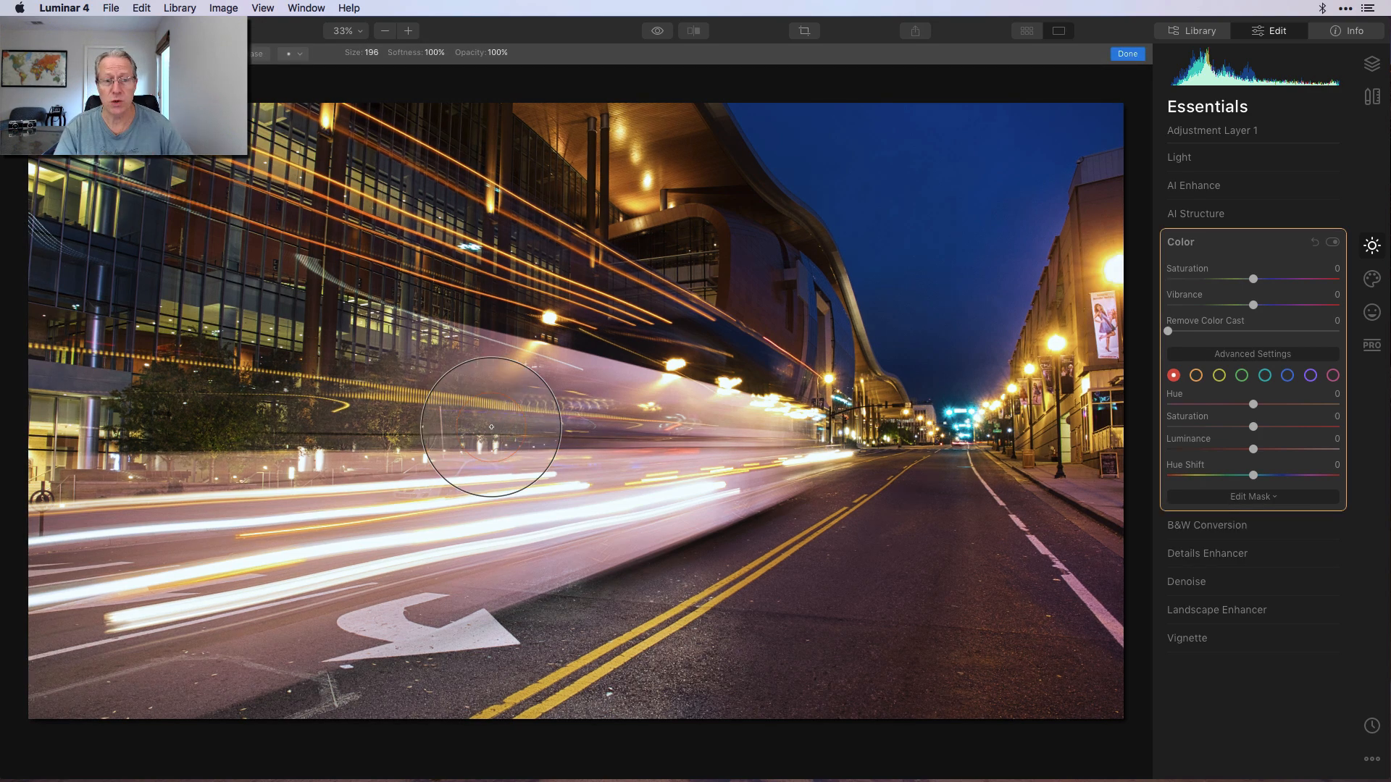
pyautogui.moveTo(676, 433)
pyautogui.mouseDown()
pyautogui.moveTo(652, 441)
pyautogui.moveTo(760, 435)
pyautogui.moveTo(1, 690)
pyautogui.moveTo(80, 507)
pyautogui.moveTo(388, 419)
pyautogui.moveTo(708, 419)
pyautogui.moveTo(532, 340)
pyautogui.moveTo(739, 391)
pyautogui.moveTo(212, 157)
pyautogui.moveTo(109, 210)
pyautogui.moveTo(268, 275)
pyautogui.moveTo(159, 500)
pyautogui.moveTo(58, 200)
pyautogui.mouseUp()
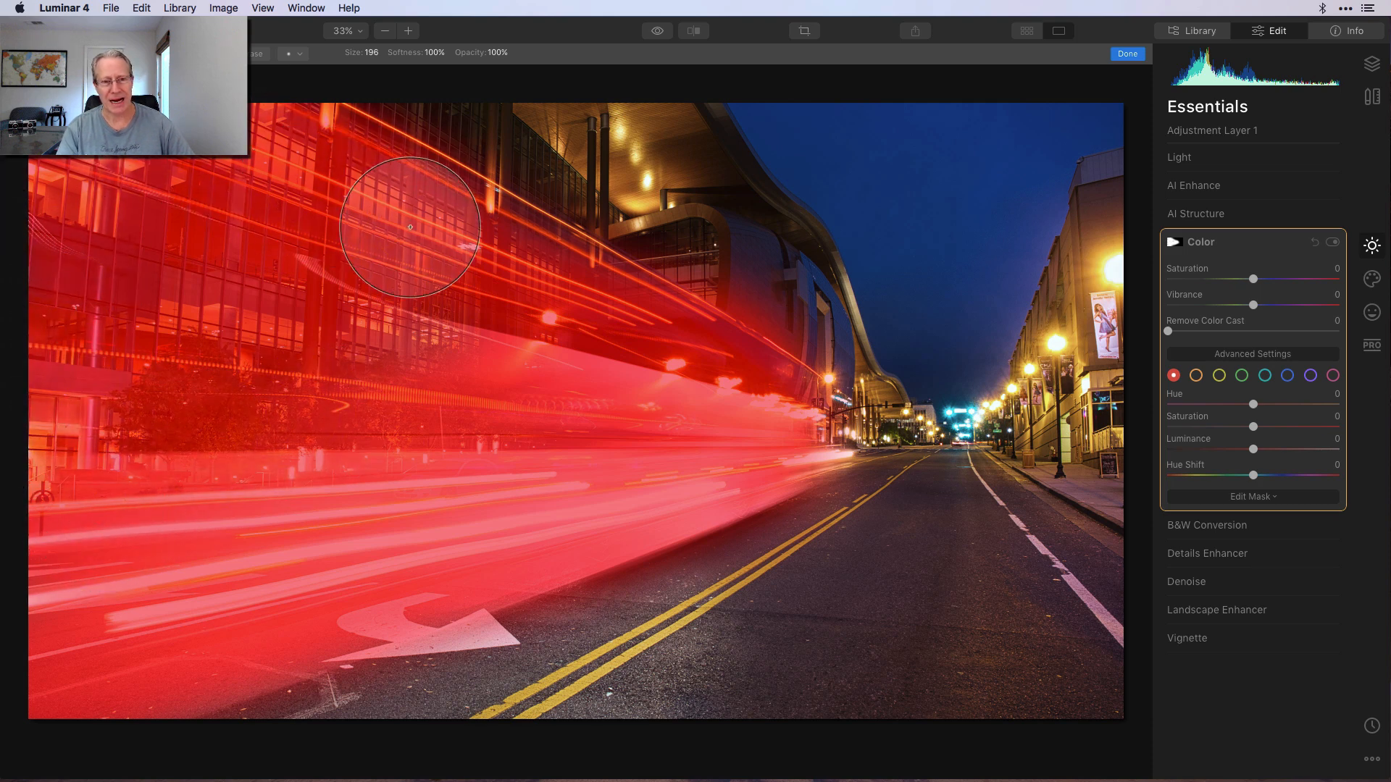
pyautogui.moveTo(695, 402)
pyautogui.mouseDown()
pyautogui.moveTo(686, 436)
pyautogui.moveTo(236, 505)
pyautogui.moveTo(80, 551)
pyautogui.mouseUp()
# Step: Erase the Color mask along the building's overhanging roof with a size 76 brush, check the mask overlay and finish masking
pyautogui.click(255, 53)
pyautogui.press('[')
pyautogui.press('[')
pyautogui.press('[')
pyautogui.press('[')
pyautogui.press('[')
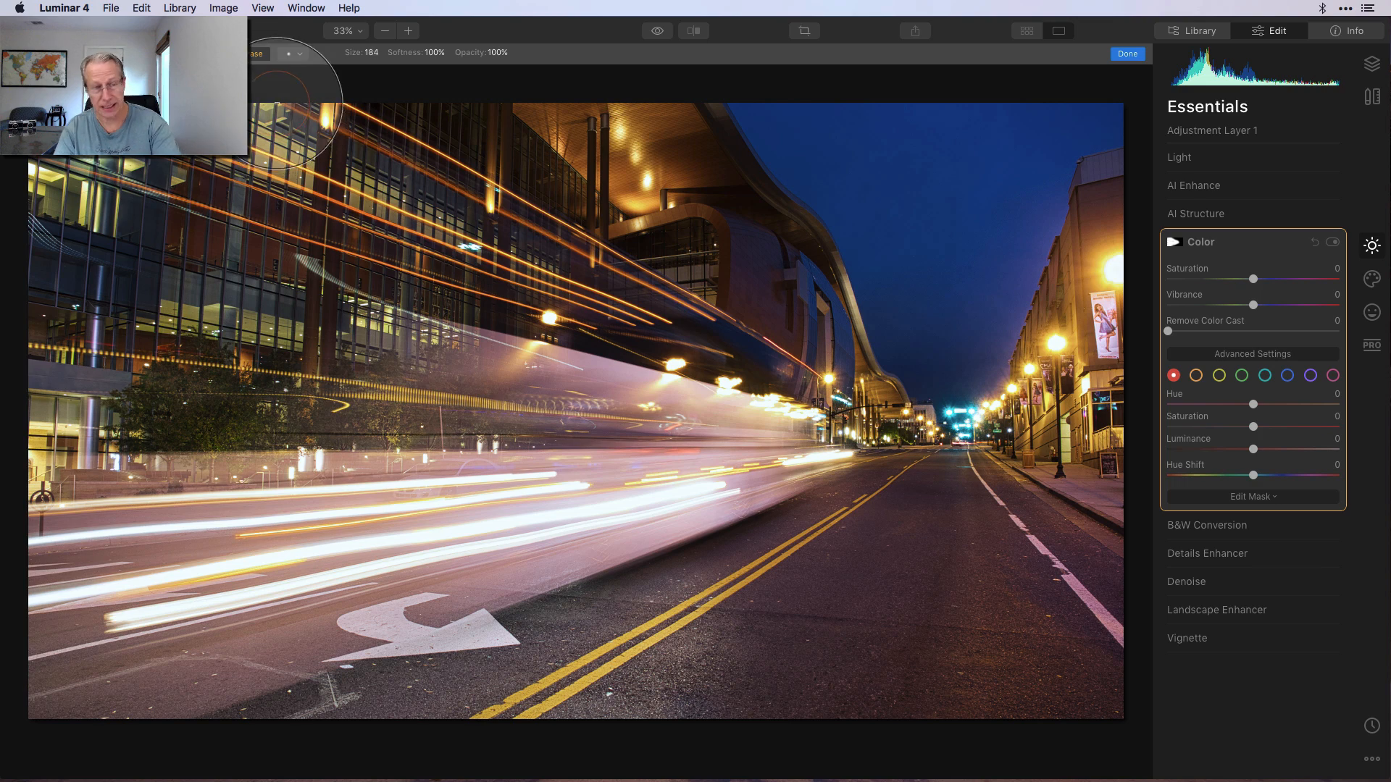
pyautogui.press('[')
pyautogui.moveTo(671, 241)
pyautogui.mouseDown()
pyautogui.moveTo(811, 296)
pyautogui.moveTo(839, 333)
pyautogui.moveTo(569, 167)
pyautogui.moveTo(454, 123)
pyautogui.moveTo(444, 94)
pyautogui.mouseUp()
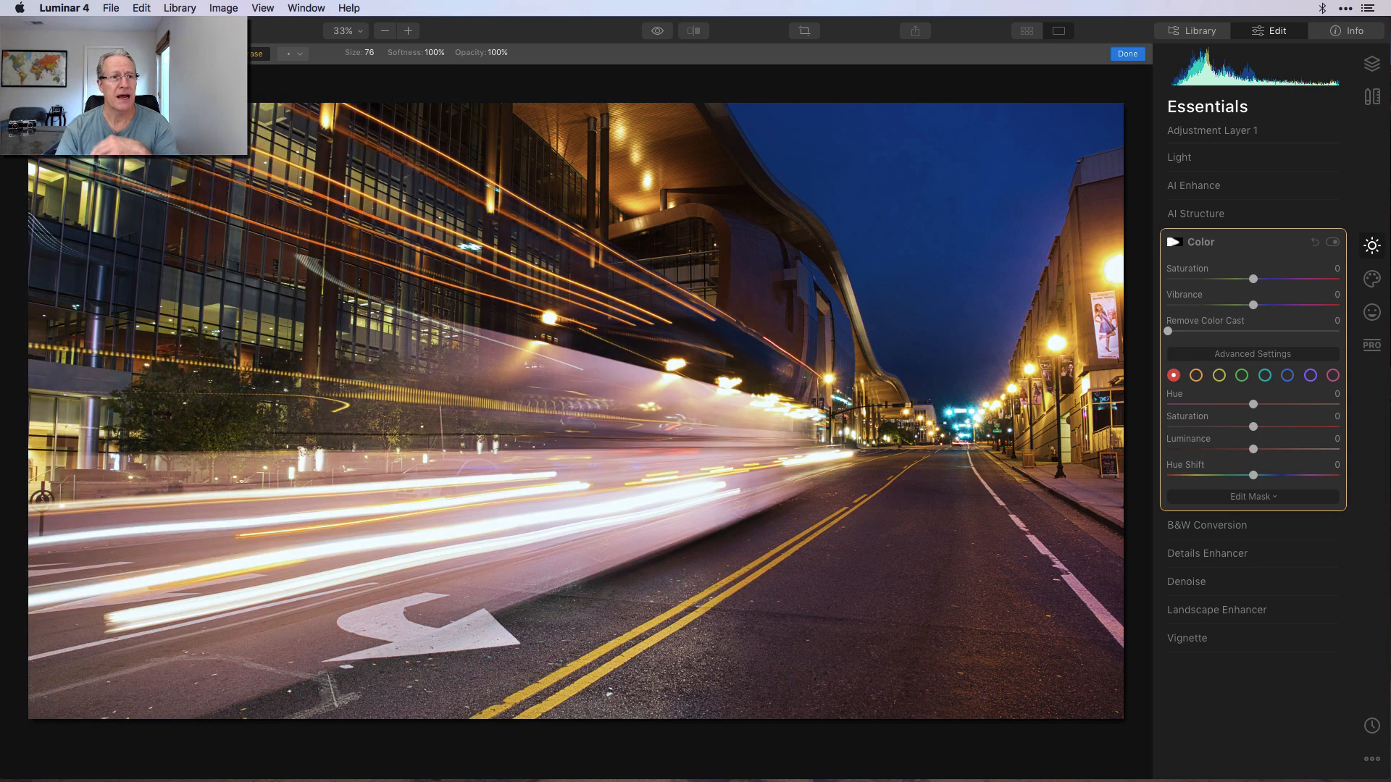
pyautogui.press('/')
pyautogui.press('/')
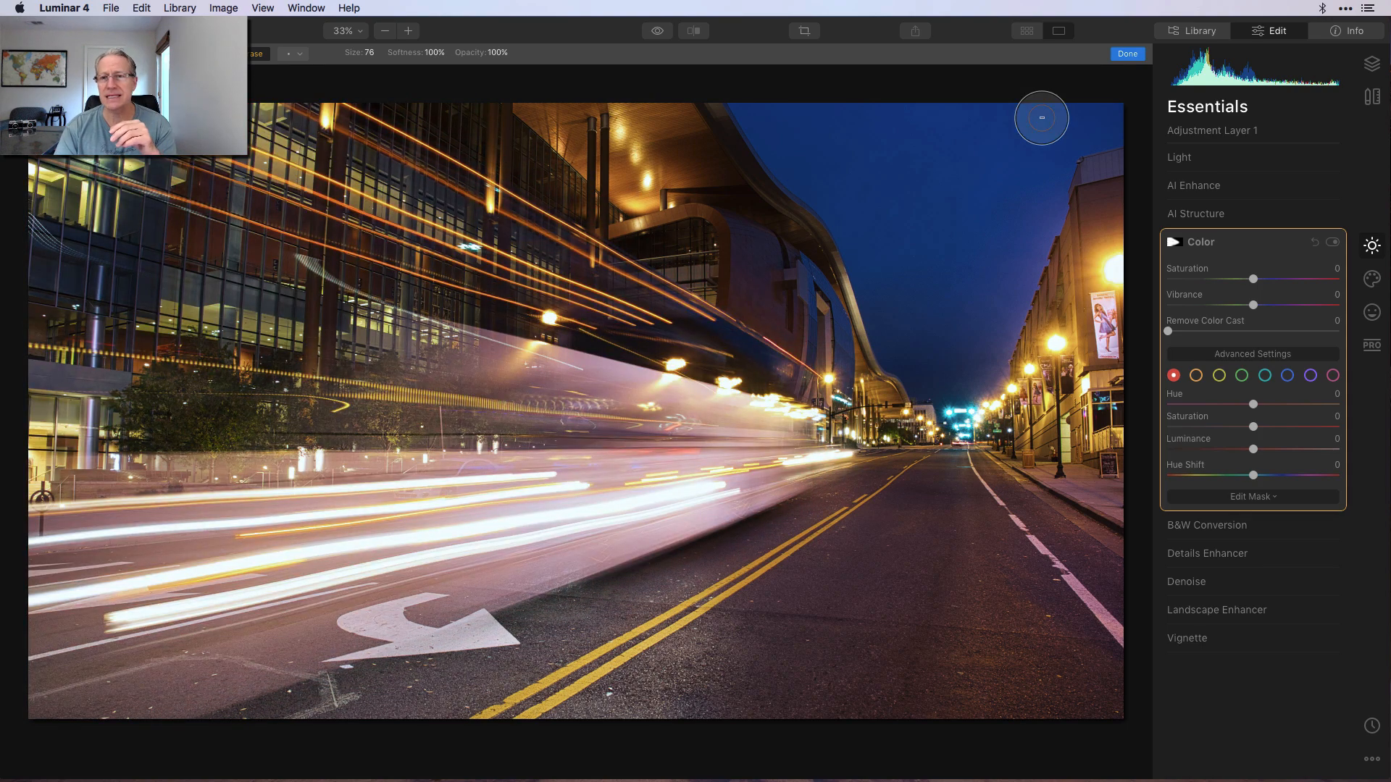
pyautogui.click(1128, 54)
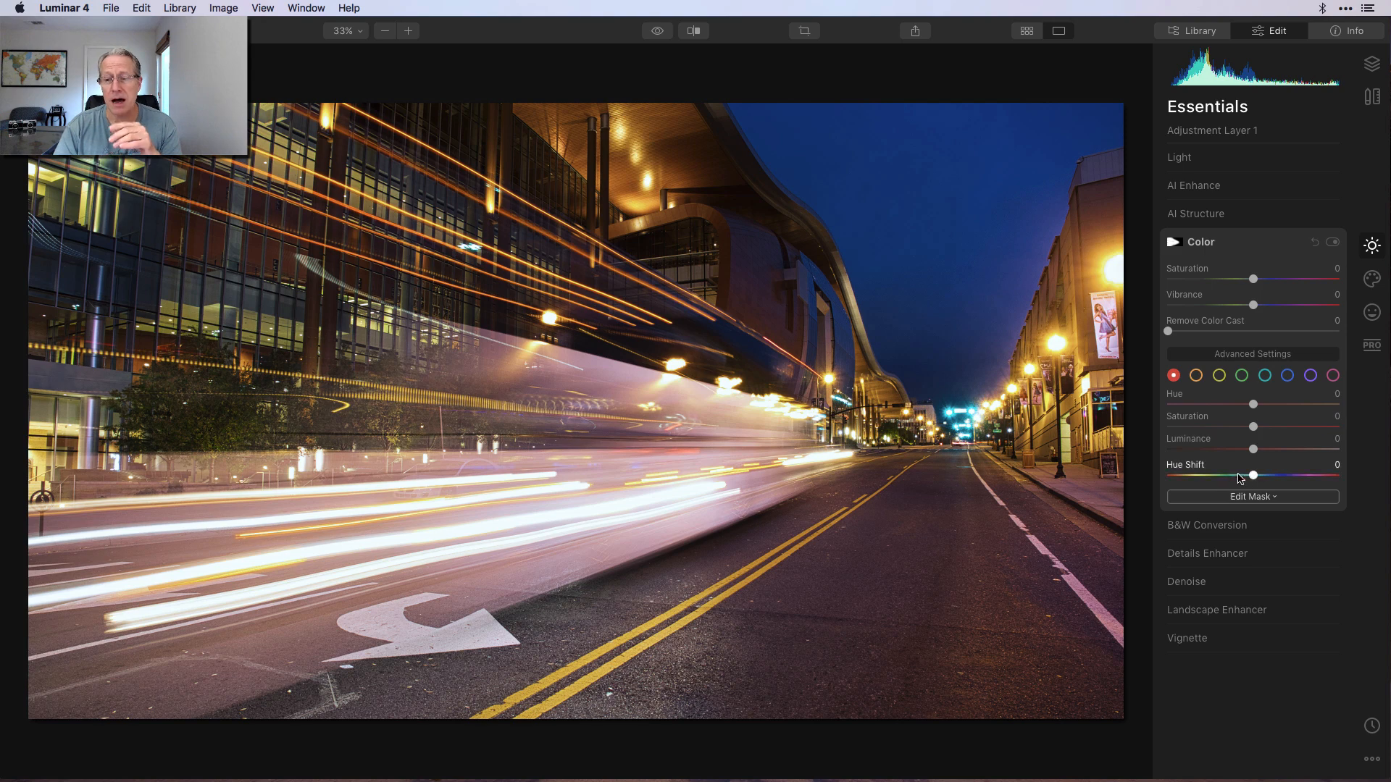
# Step: Try Hue Shift values of -180 and -57 on the masked area, and return it to 0
pyautogui.moveTo(1250, 480); pyautogui.dragTo(1137, 484)
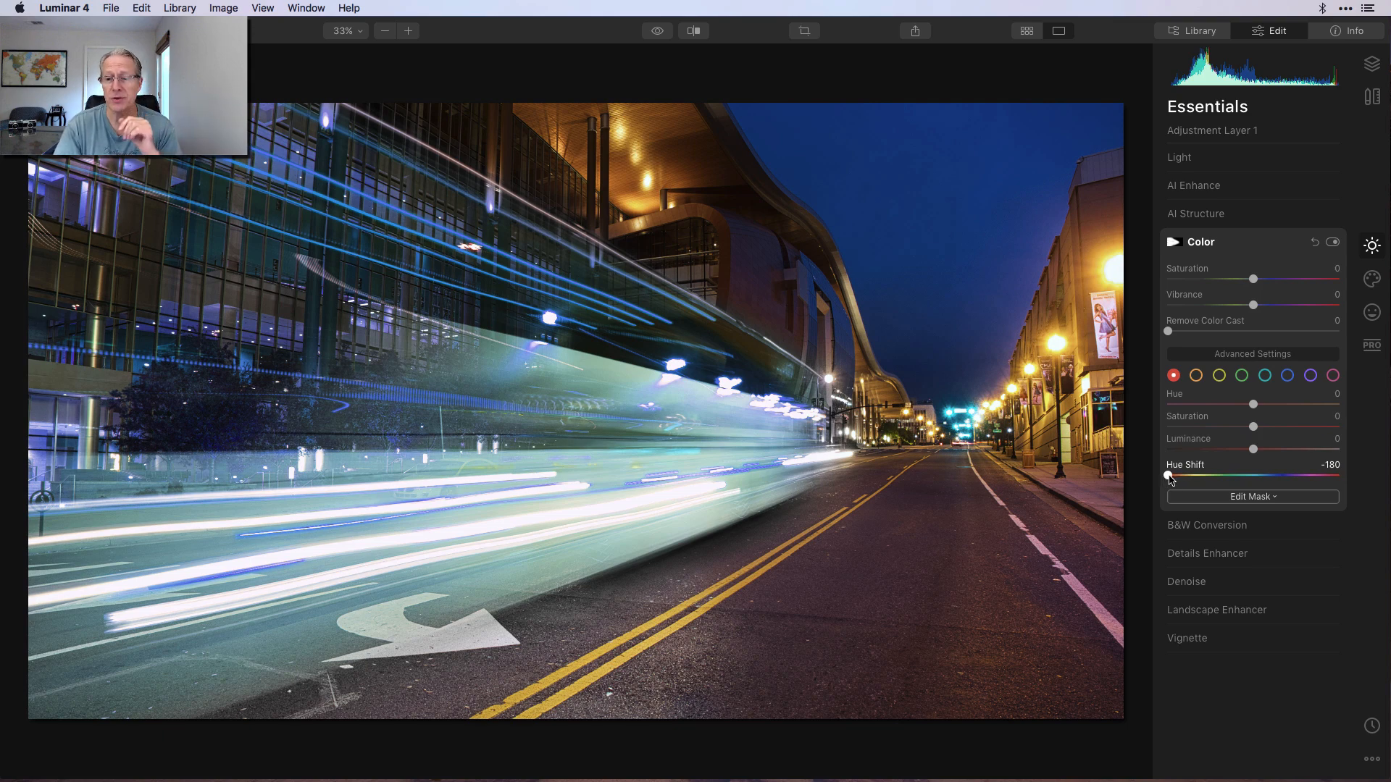
pyautogui.moveTo(1169, 476); pyautogui.dragTo(1229, 473)
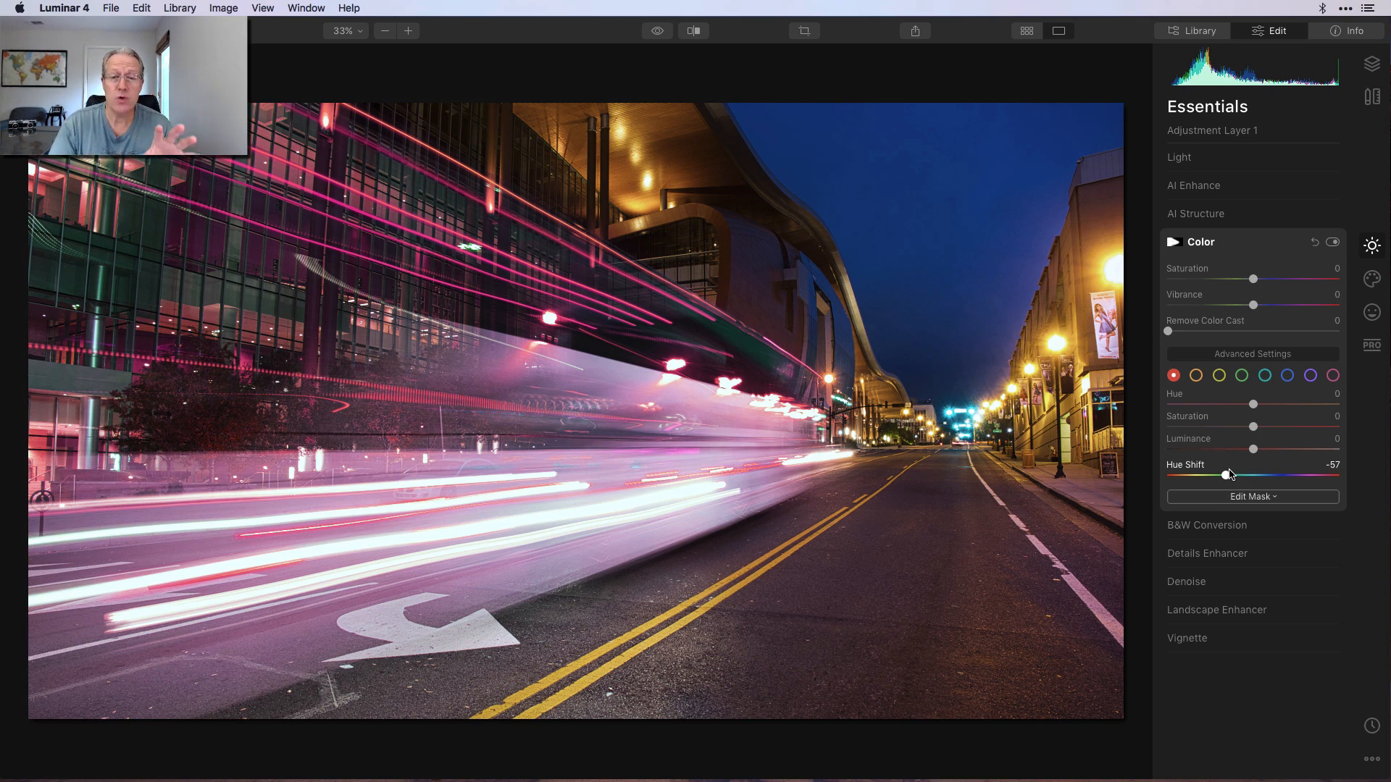
pyautogui.moveTo(1230, 474); pyautogui.dragTo(1255, 478)
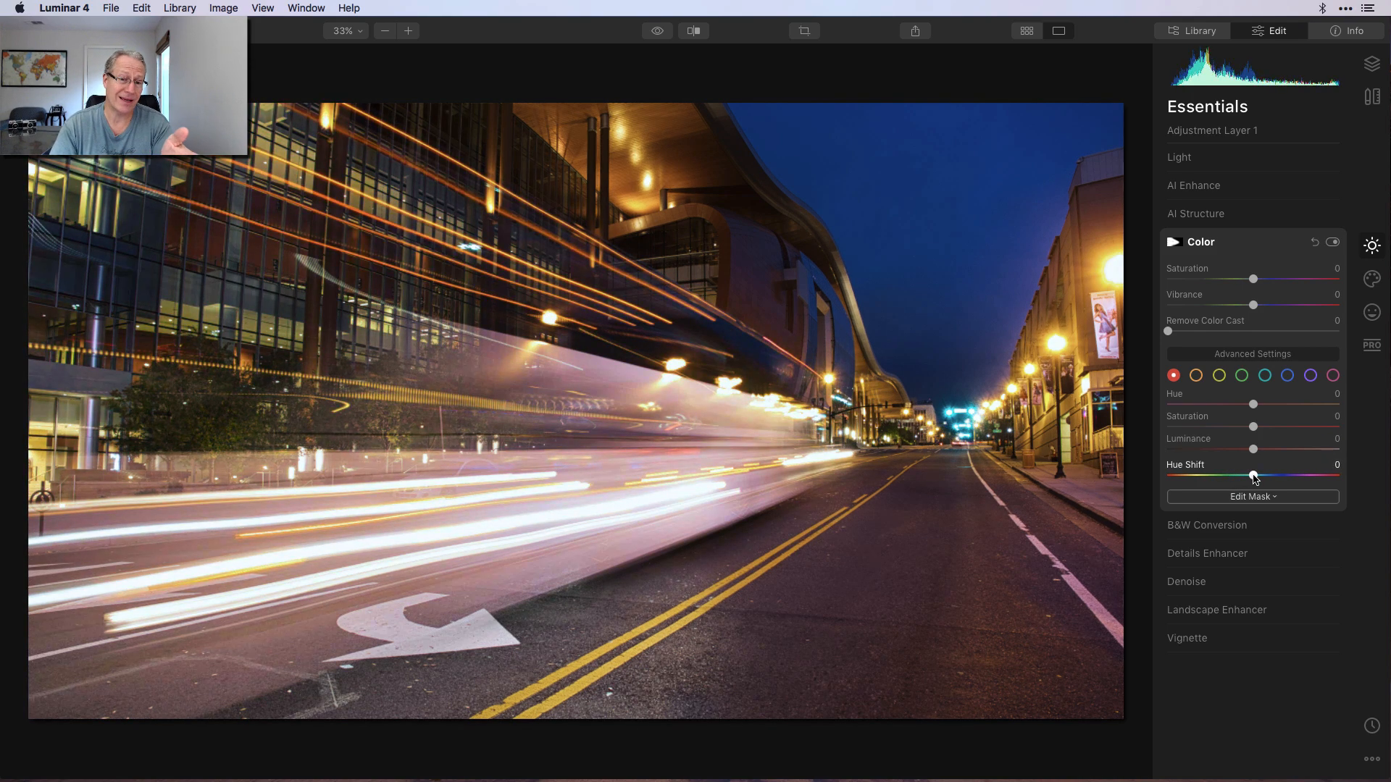
# Step: Set the masked area's Hue Shift to -180 and compare the image with and without the Color adjustment
pyautogui.moveTo(1254, 478); pyautogui.dragTo(1159, 475)
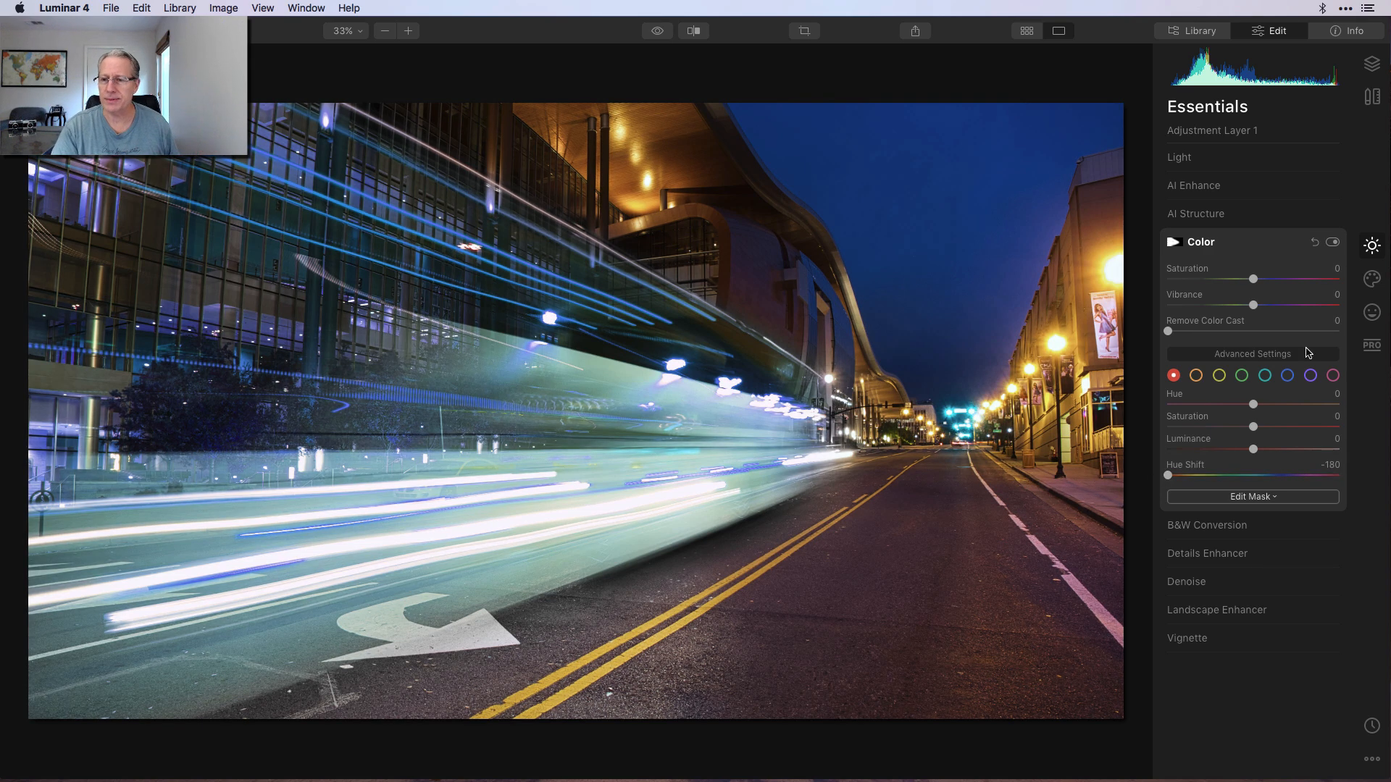
pyautogui.click(1332, 243)
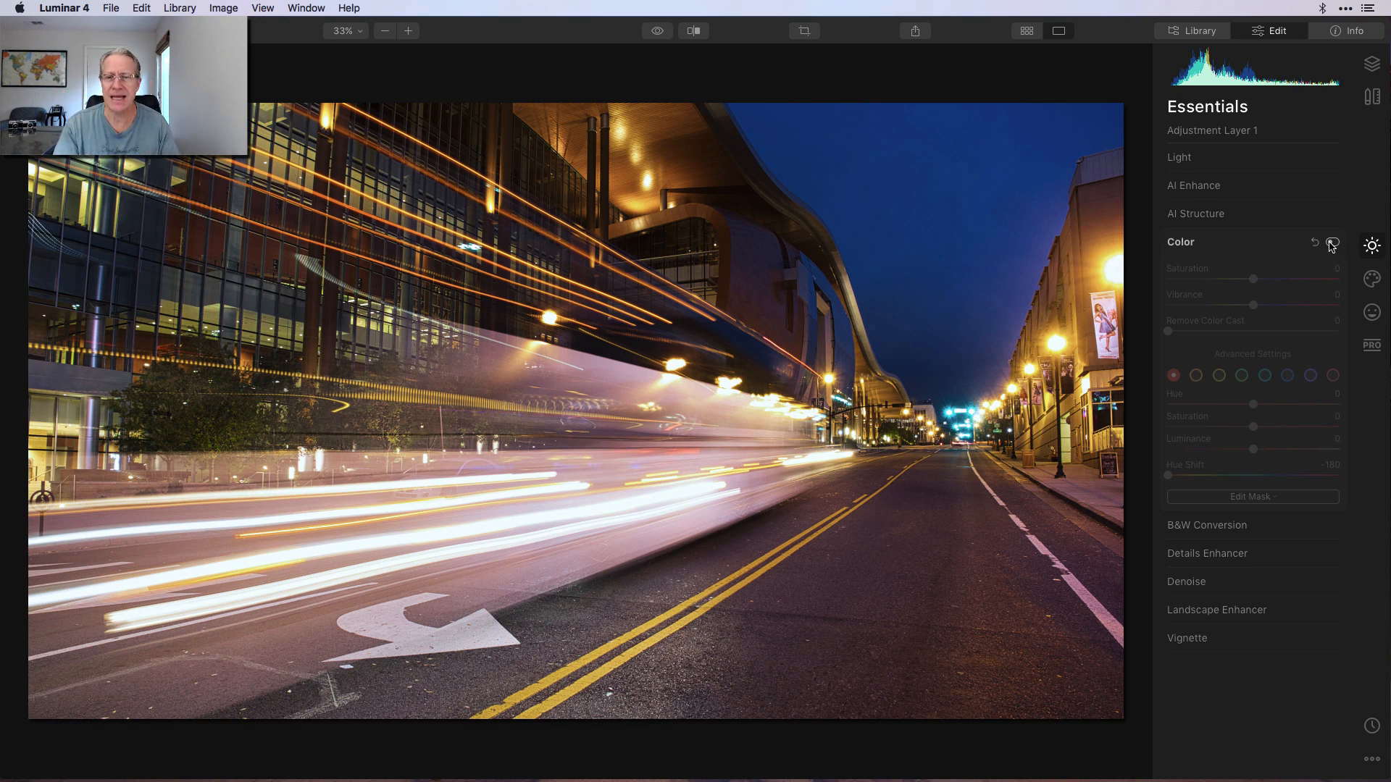
pyautogui.click(1332, 243)
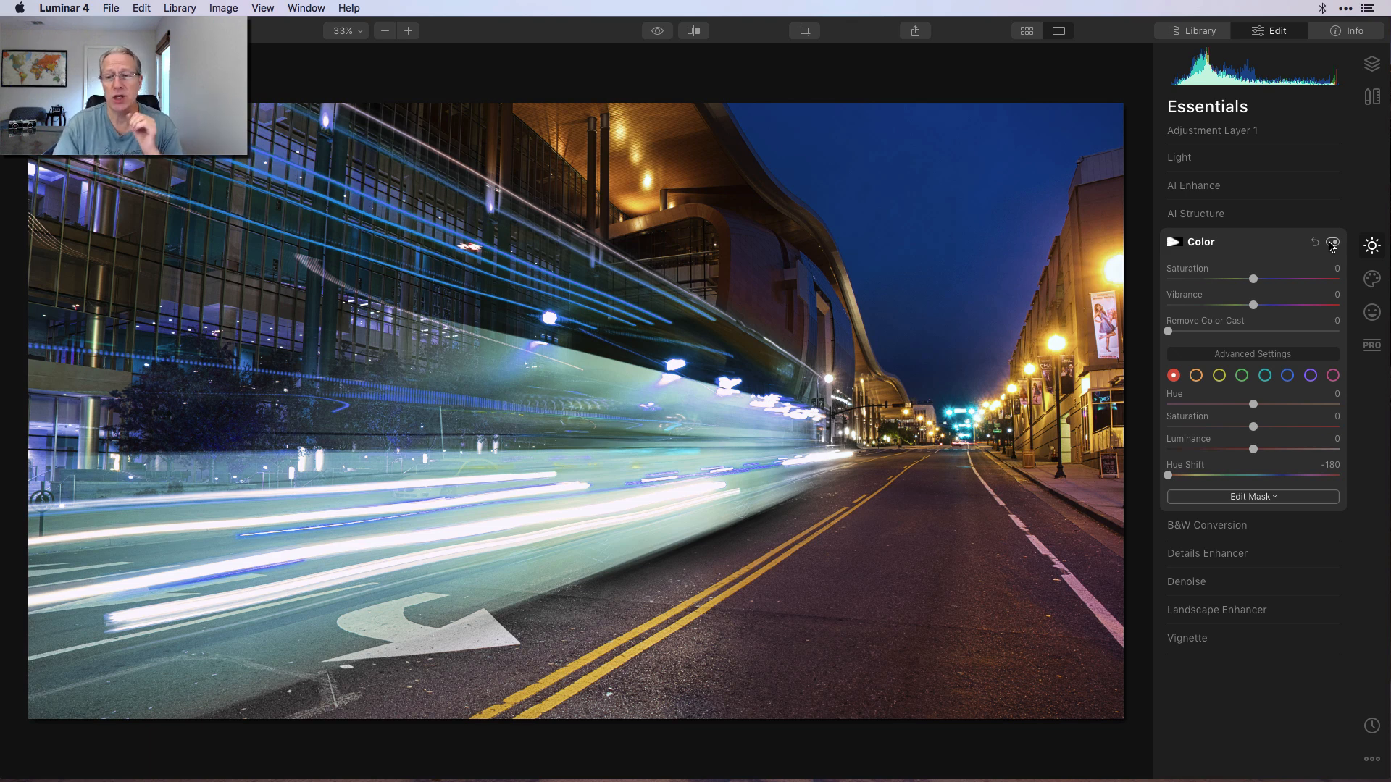
# Step: Raise the masked area's Vibrance to 29 and Saturation to 9, and compare the image with and without the Color adjustment
pyautogui.moveTo(1253, 305)
pyautogui.mouseDown()
pyautogui.moveTo(1276, 307)
pyautogui.moveTo(1259, 280)
pyautogui.moveTo(1278, 305)
pyautogui.mouseUp()
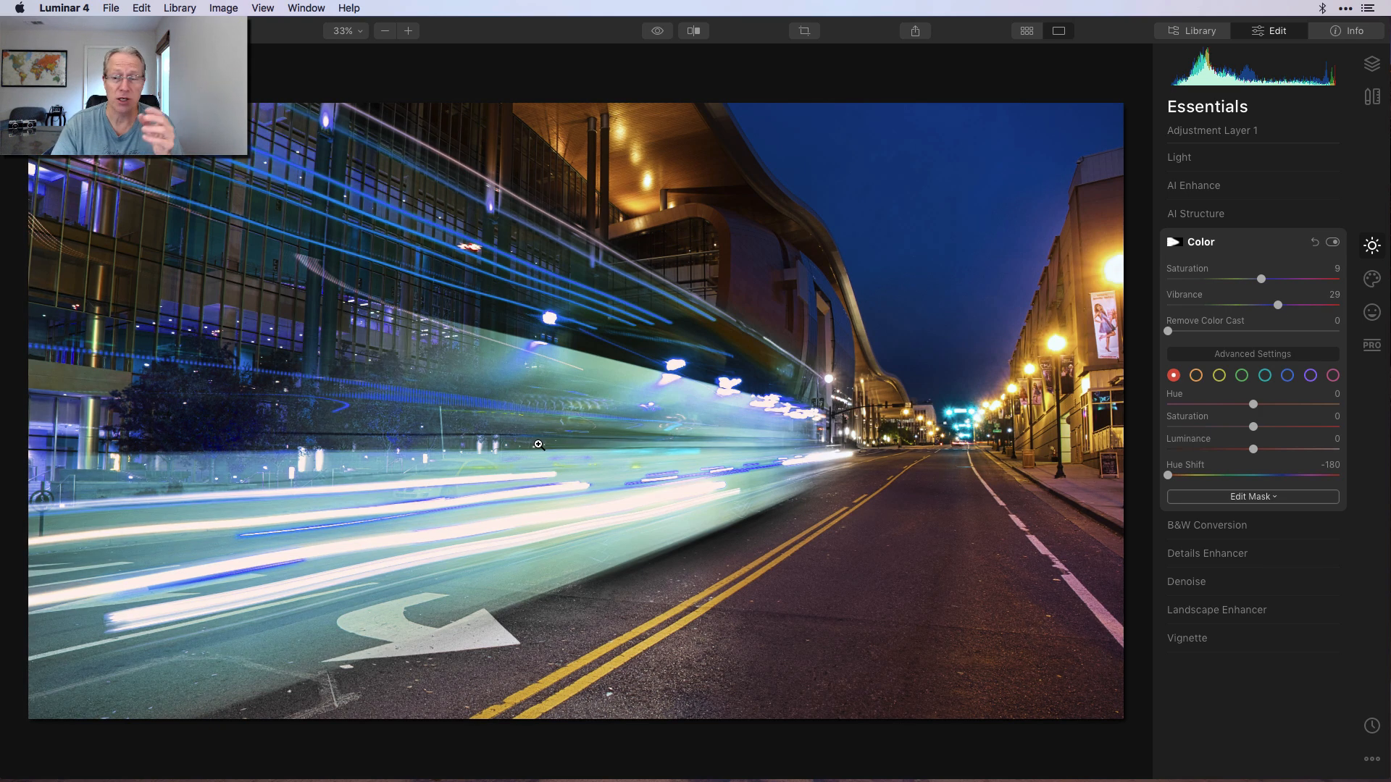
pyautogui.click(1332, 242)
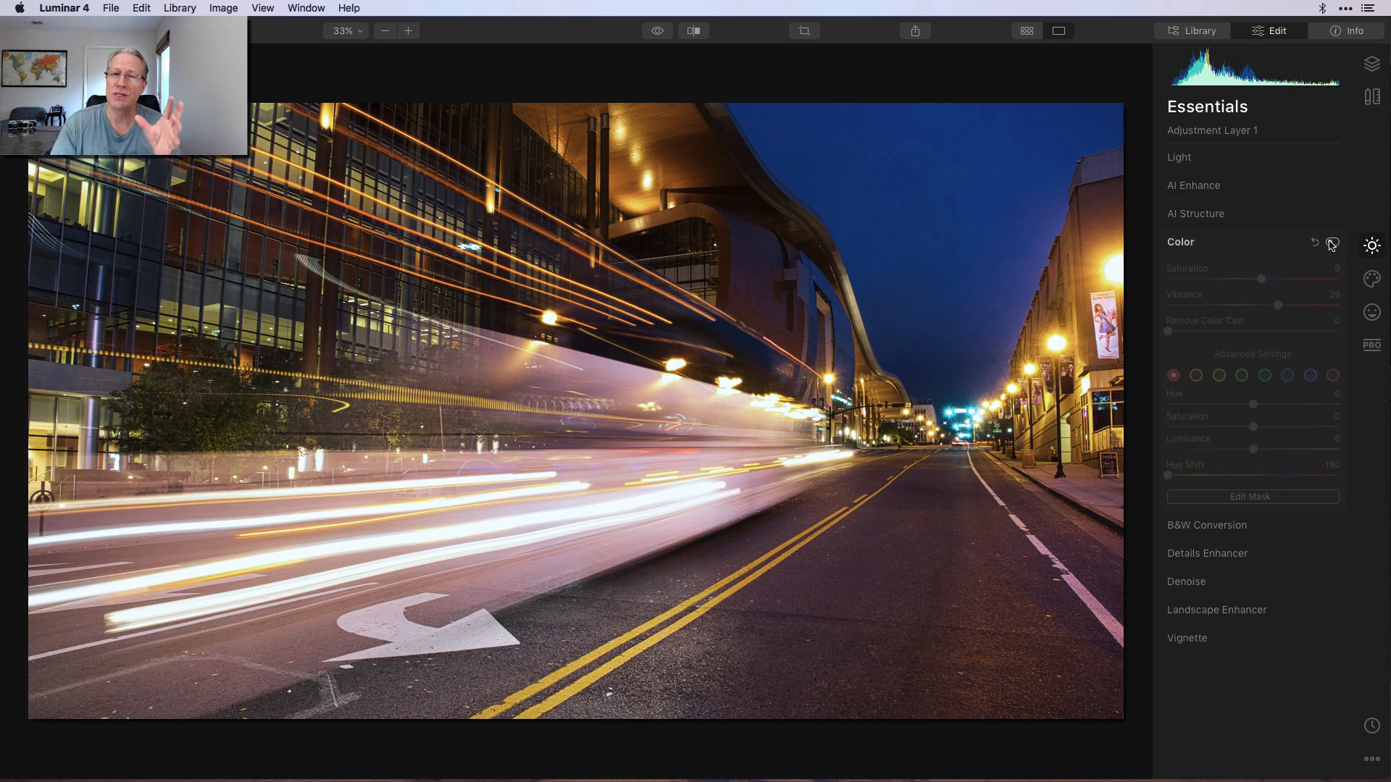
pyautogui.click(1332, 243)
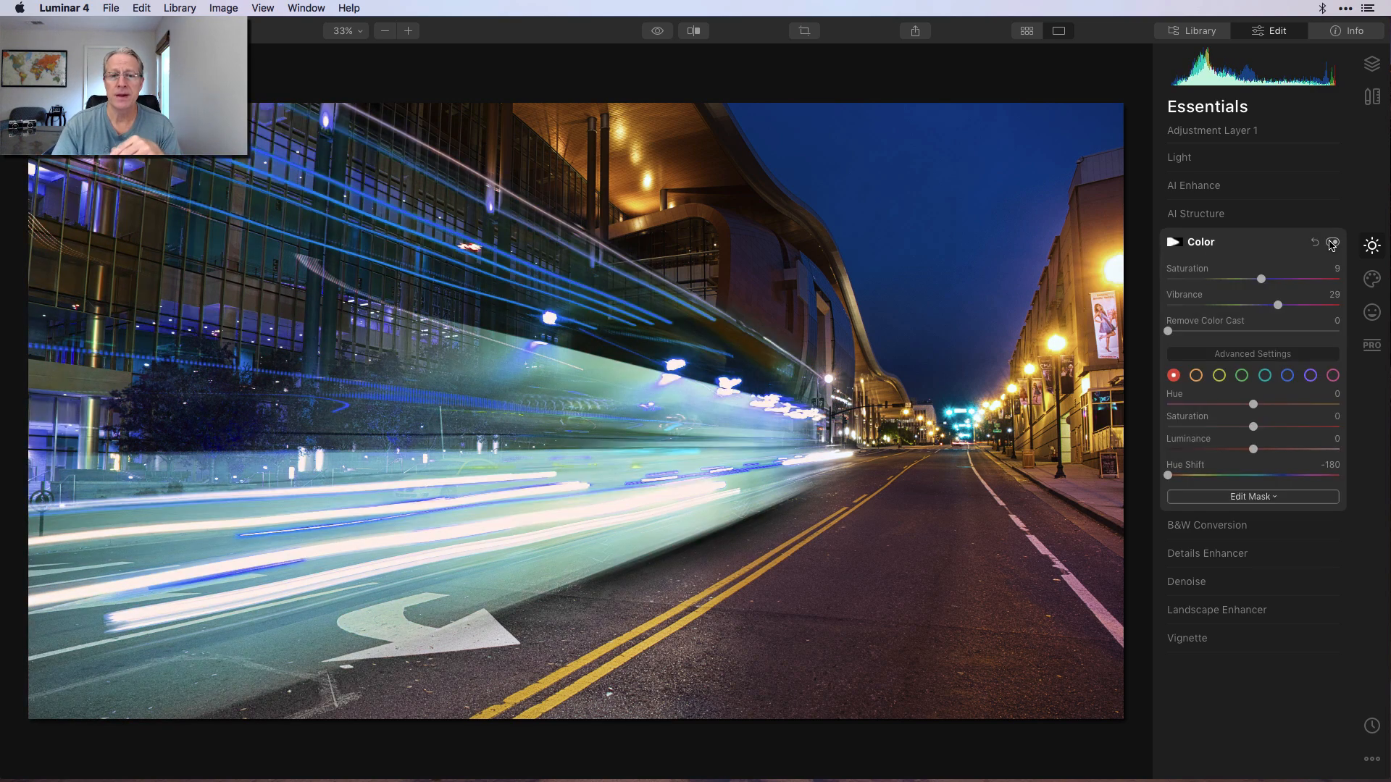